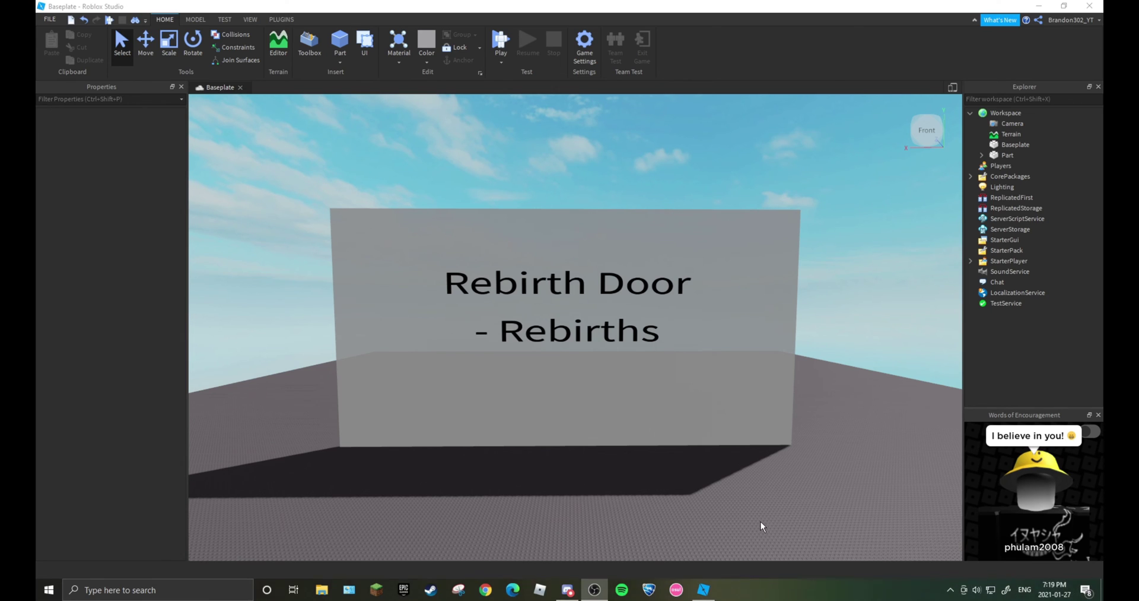
# - Select the Rebirth Door wall part and orbit the camera around it
pyautogui.moveTo(836, 503); pyautogui.dragTo(442, 255)
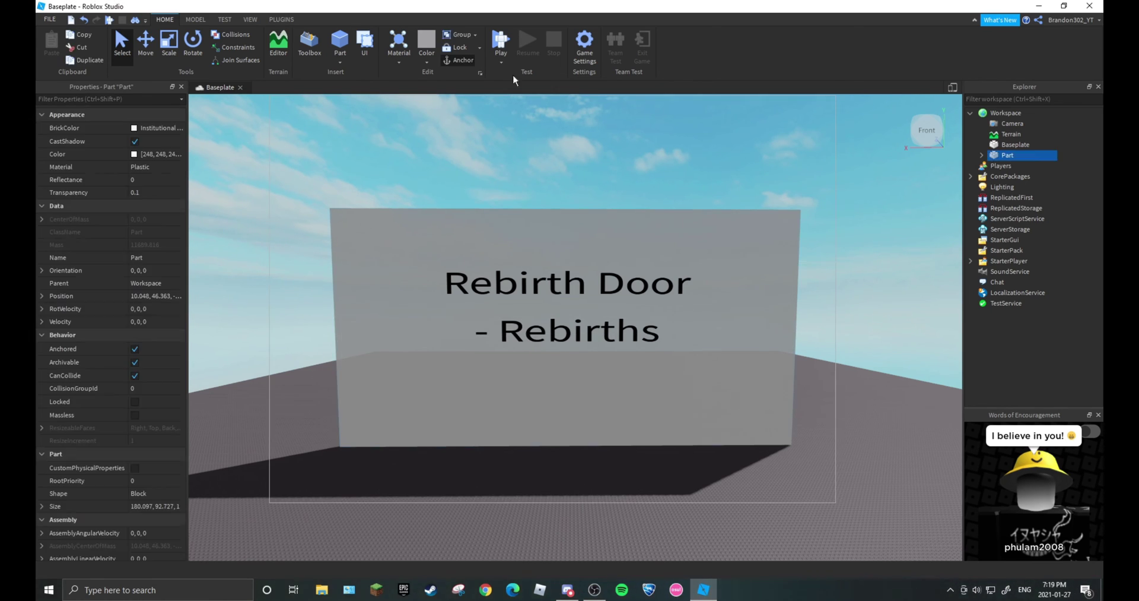
pyautogui.click(645, 471)
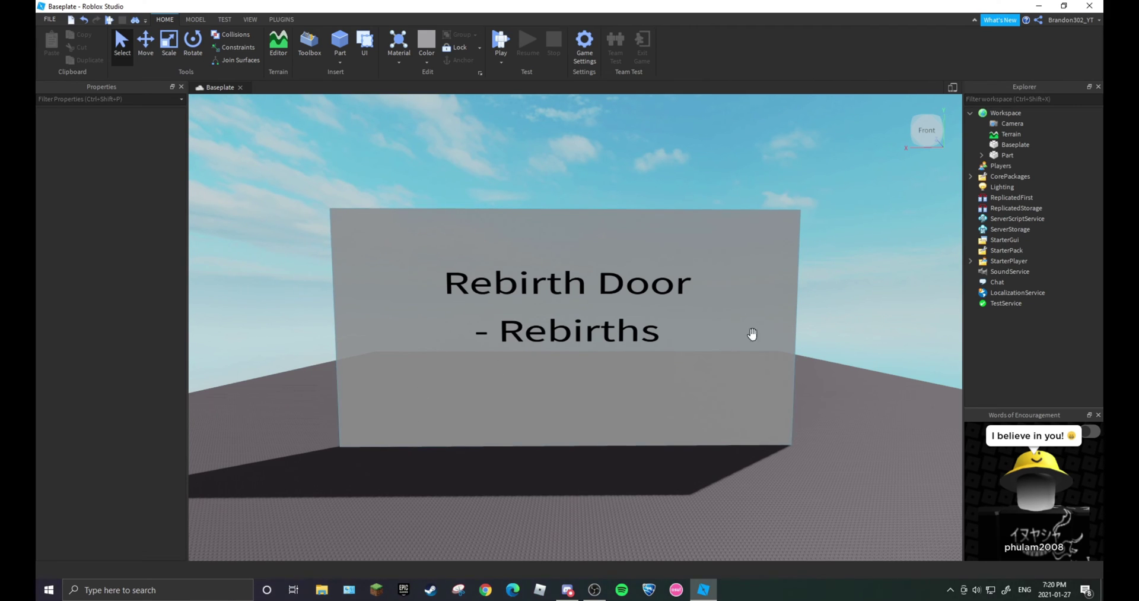
pyautogui.moveTo(514, 371); pyautogui.dragTo(517, 368, button='right')
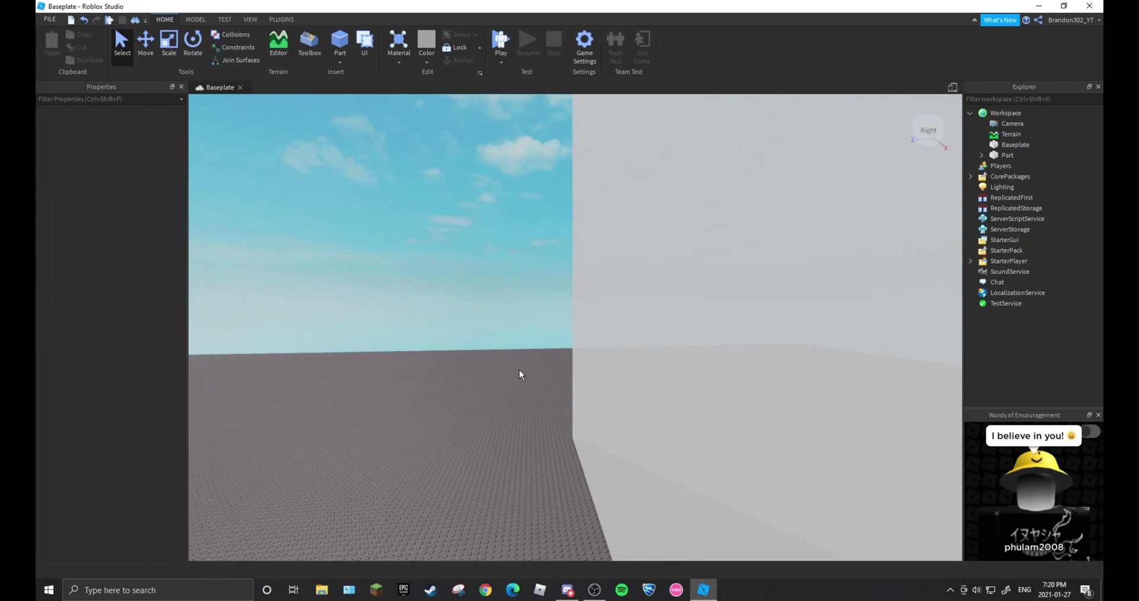
pyautogui.scroll(-5, 519, 369)
pyautogui.scroll(5, 638, 372)
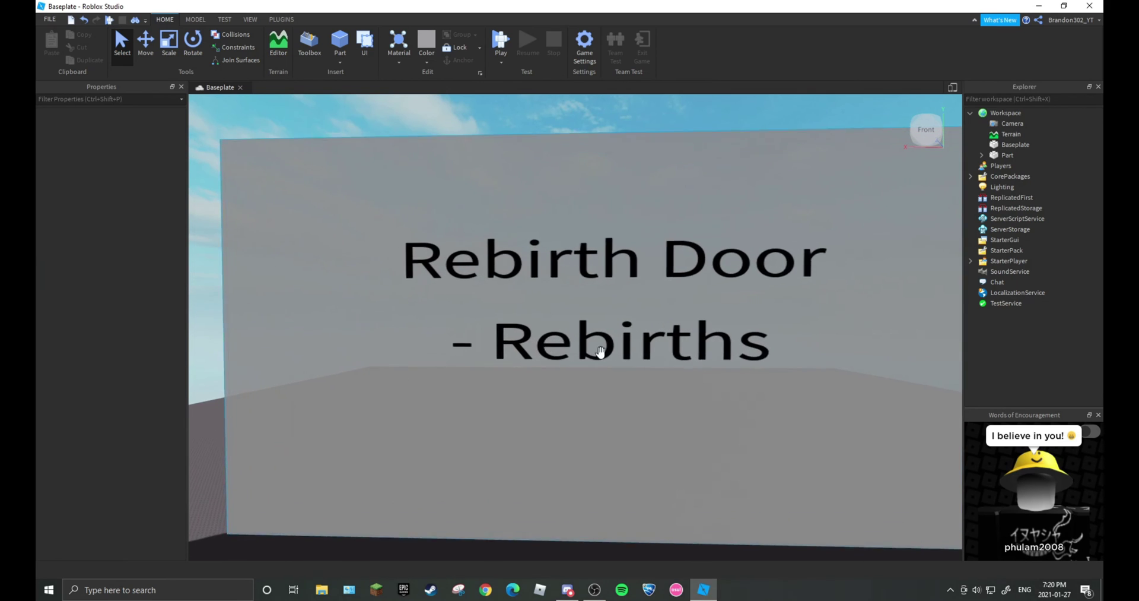
pyautogui.scroll(5, 679, 376)
# - Insert a new small block Part on the baseplate near the sign wall
pyautogui.moveTo(679, 375)
pyautogui.mouseDown(button='right')
pyautogui.moveTo(537, 340)
pyautogui.moveTo(540, 330)
pyautogui.mouseUp(button='right')
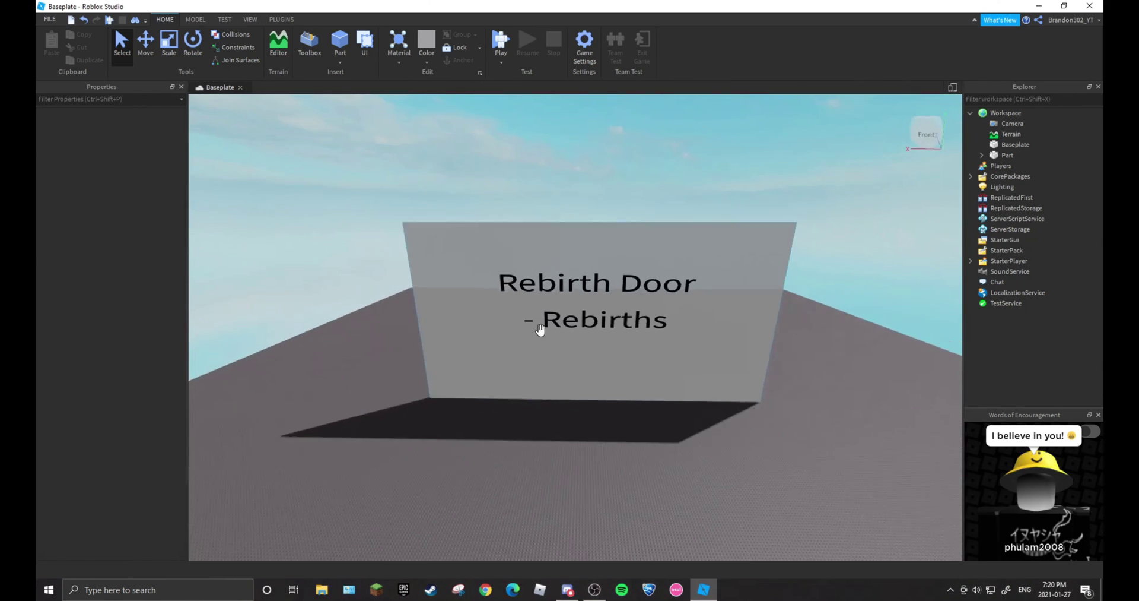
pyautogui.scroll(-3, 540, 330)
pyautogui.click(443, 251)
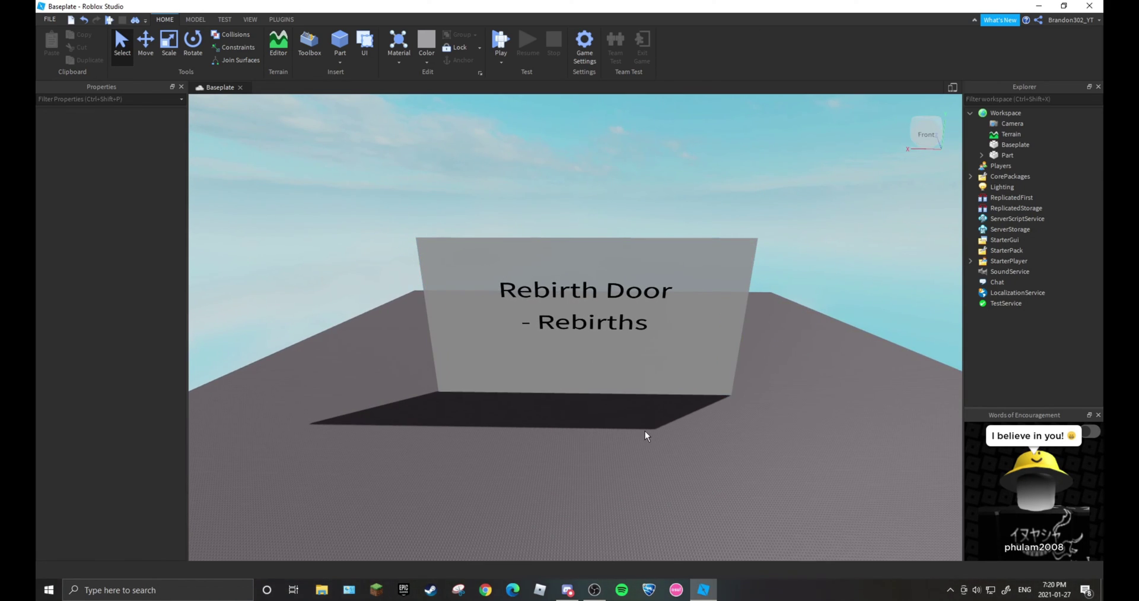
pyautogui.moveTo(665, 429); pyautogui.dragTo(731, 377, button='right')
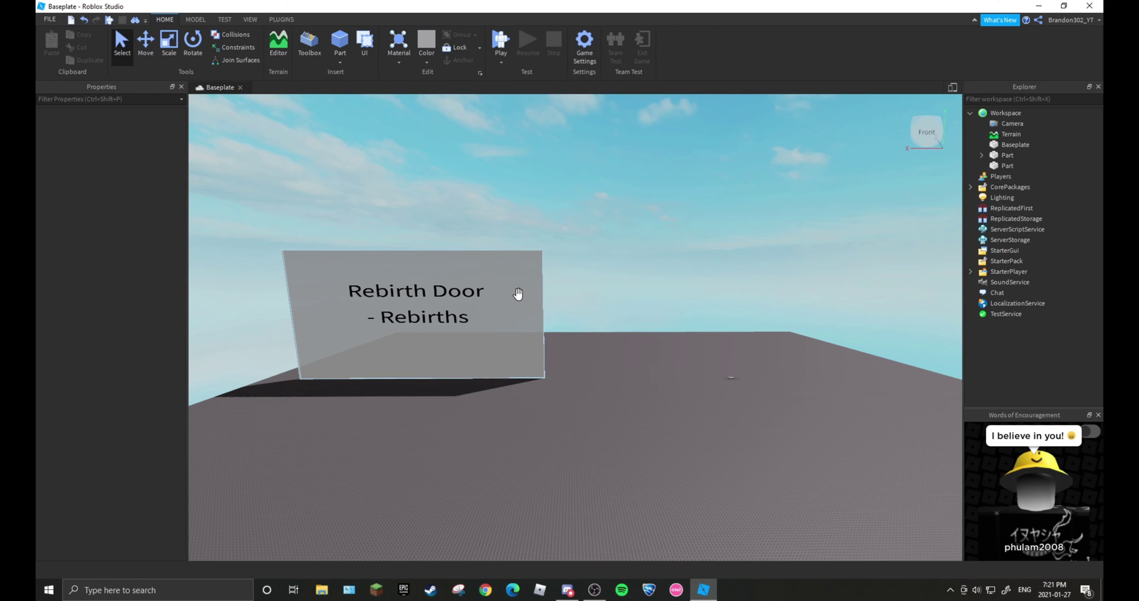
pyautogui.press('d')
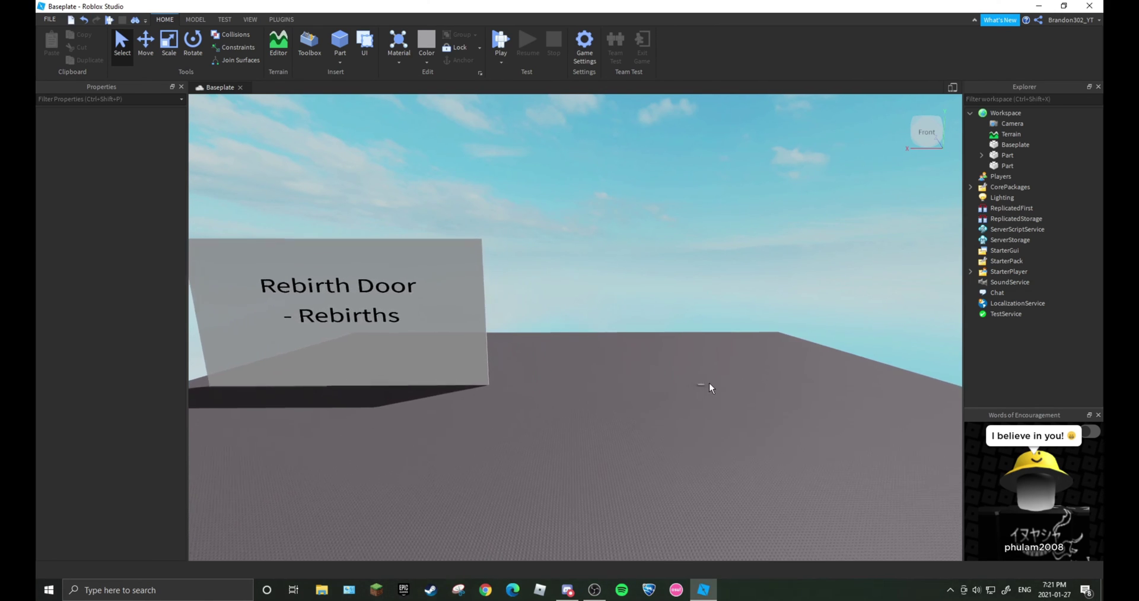
pyautogui.moveTo(711, 382)
pyautogui.mouseDown(button='right')
pyautogui.moveTo(638, 387)
pyautogui.moveTo(605, 338)
pyautogui.mouseUp(button='right')
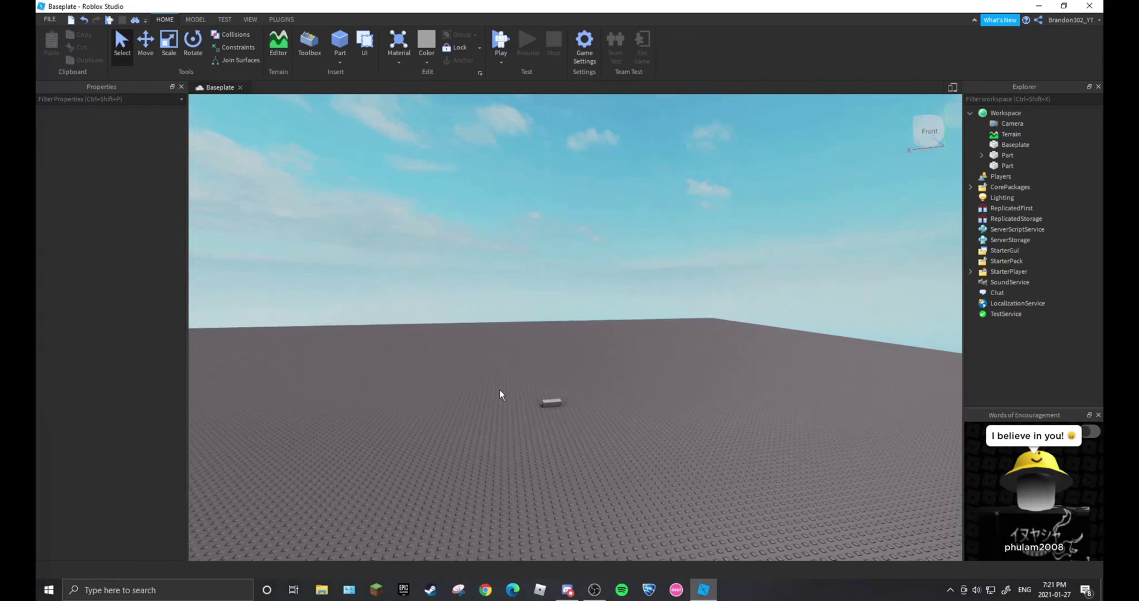
pyautogui.moveTo(560, 440)
pyautogui.mouseDown(button='right')
pyautogui.moveTo(514, 436)
pyautogui.moveTo(676, 339)
pyautogui.moveTo(686, 280)
pyautogui.moveTo(722, 321)
pyautogui.mouseUp(button='right')
pyautogui.scroll(5, 705, 305)
pyautogui.scroll(3, 721, 321)
pyautogui.scroll(3, 718, 320)
pyautogui.scroll(-5, 719, 321)
pyautogui.scroll(-3, 721, 321)
pyautogui.scroll(3, 564, 365)
pyautogui.moveTo(564, 365)
pyautogui.mouseDown(button='right')
pyautogui.moveTo(740, 381)
pyautogui.moveTo(548, 273)
pyautogui.mouseUp(button='right')
pyautogui.scroll(2, 841, 403)
pyautogui.scroll(-5, 842, 403)
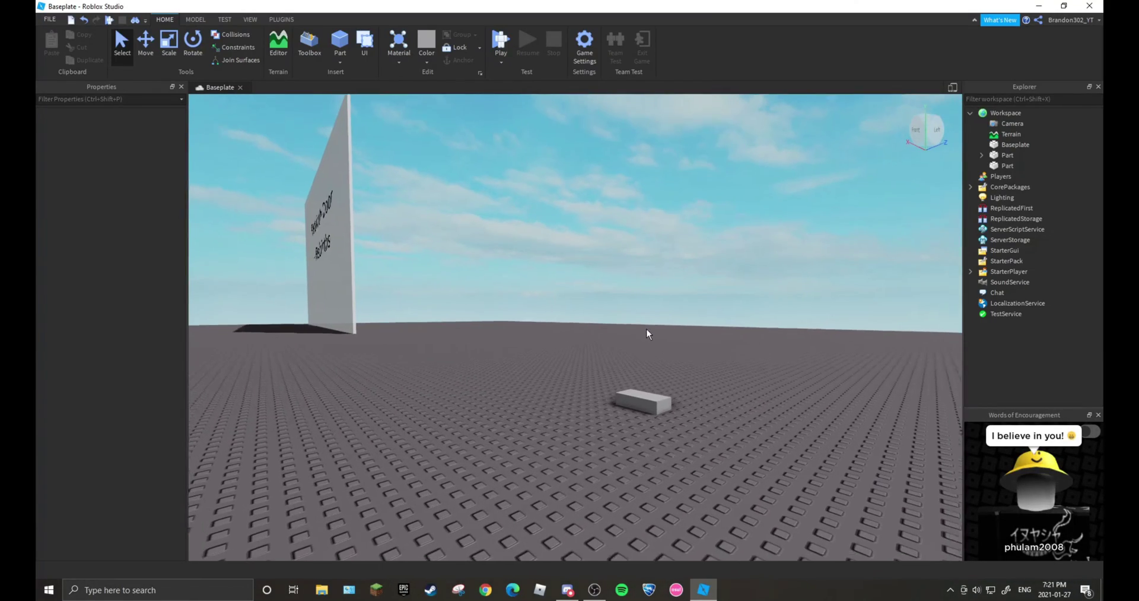
pyautogui.scroll(3, 647, 328)
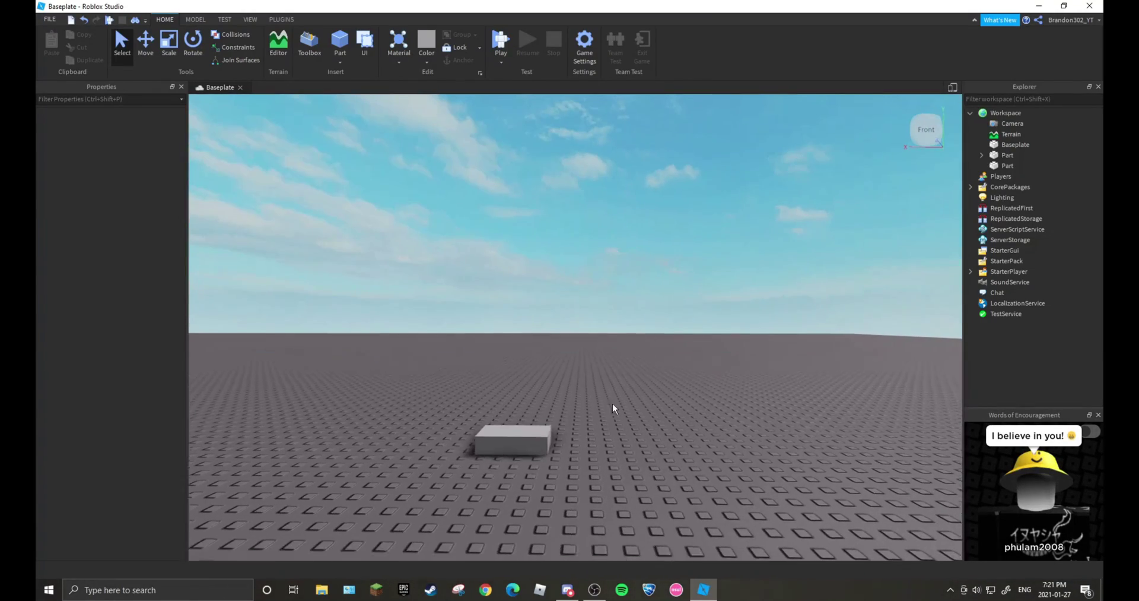
pyautogui.click(521, 444)
pyautogui.scroll(-2, 559, 375)
pyautogui.scroll(-5, 579, 365)
pyautogui.scroll(-5, 586, 356)
# - Copy the sign wall's Size 180.097,92.727,1 and paste it onto the small block
pyautogui.click(255, 280)
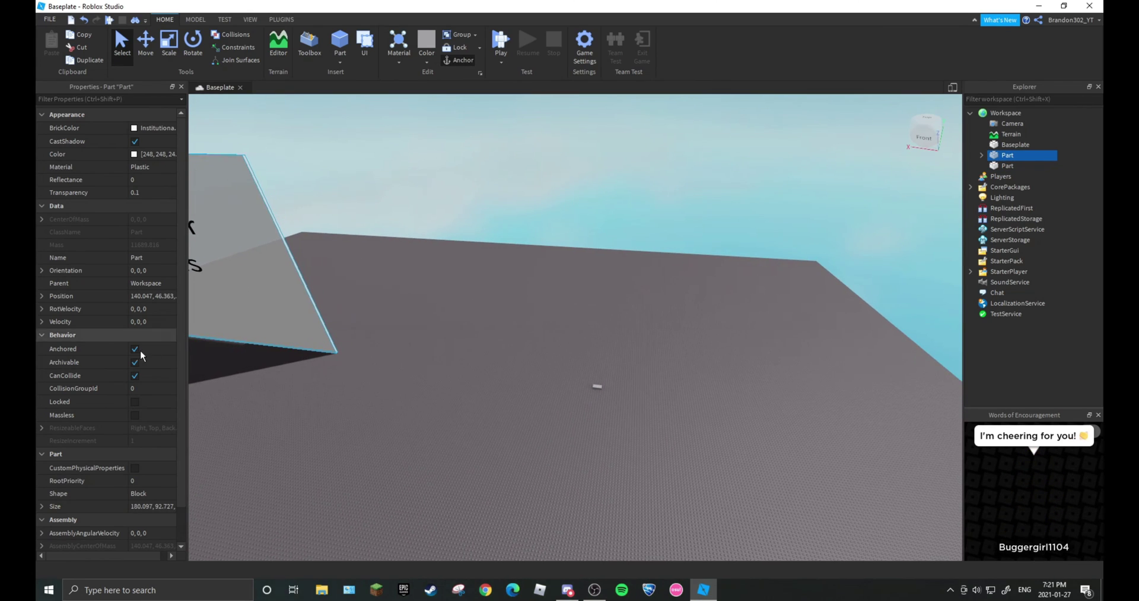
pyautogui.scroll(1, 153, 243)
pyautogui.press('f')
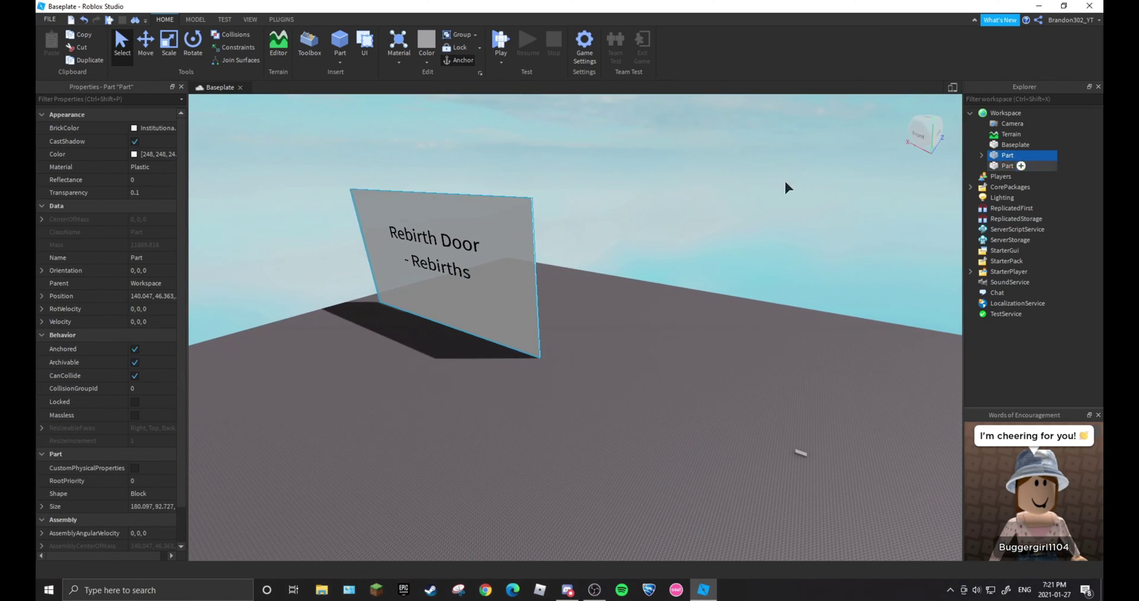
pyautogui.scroll(-1, 109, 354)
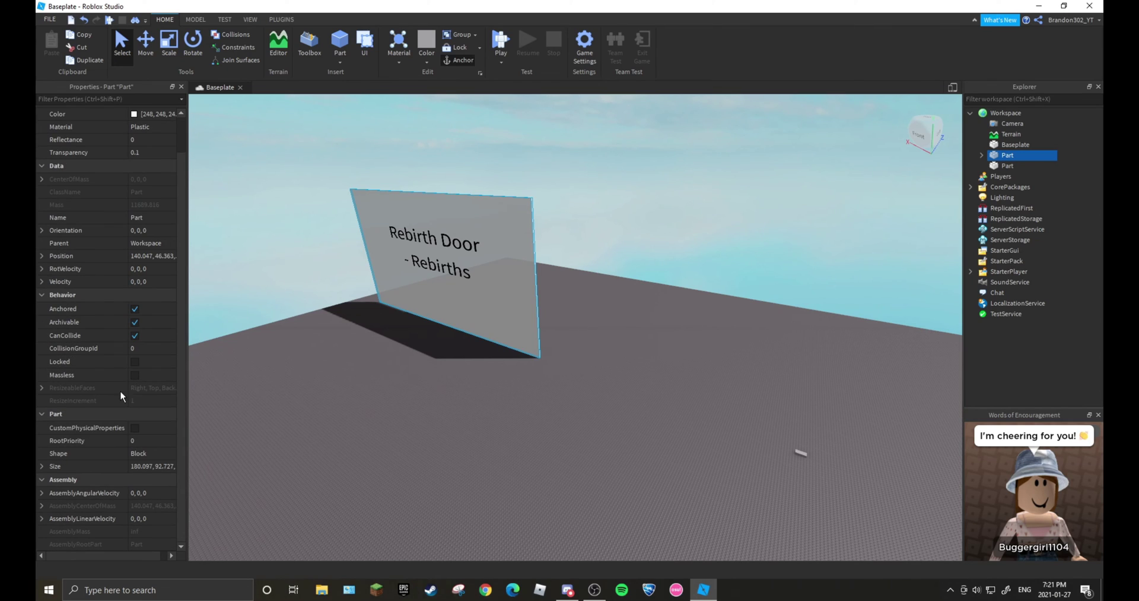
pyautogui.click(143, 466)
pyautogui.press('f')
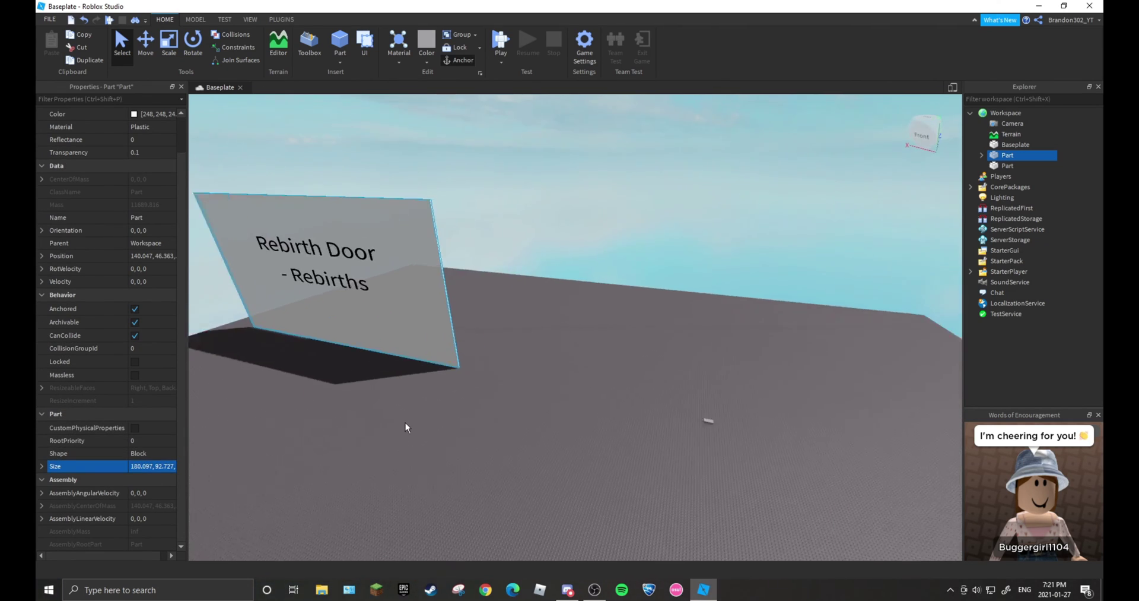
pyautogui.click(163, 469)
pyautogui.hotkey('ctrl', 'v')
pyautogui.click(525, 408)
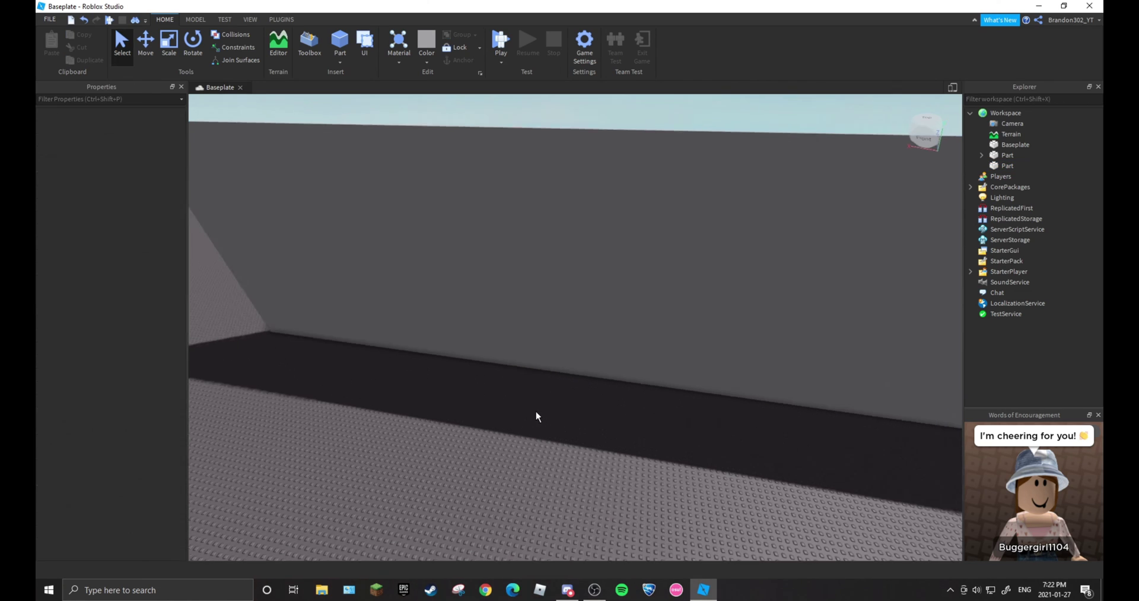
# - Select the resized grey wall and move the view around it beside the sign
pyautogui.scroll(-5, 537, 410)
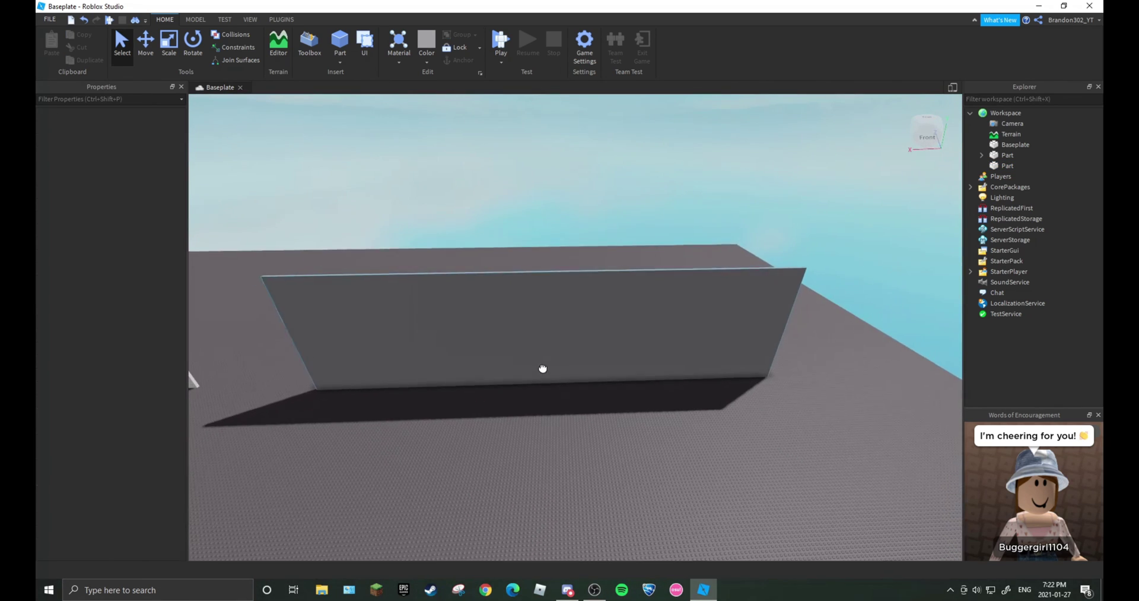
pyautogui.click(543, 368)
pyautogui.scroll(3, 542, 371)
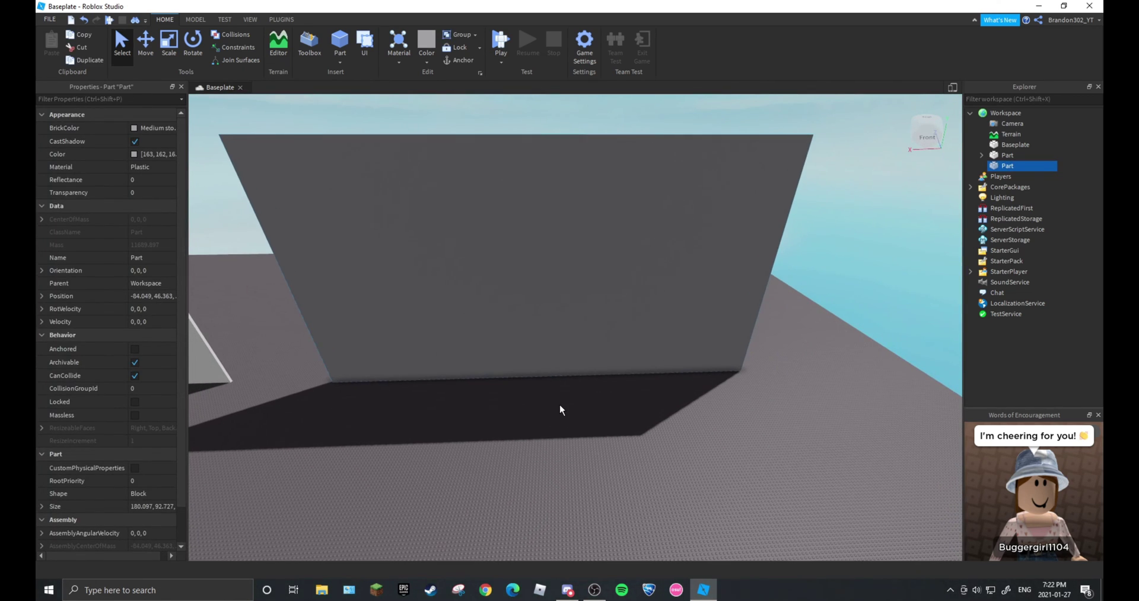
pyautogui.click(561, 403)
pyautogui.scroll(-5, 552, 406)
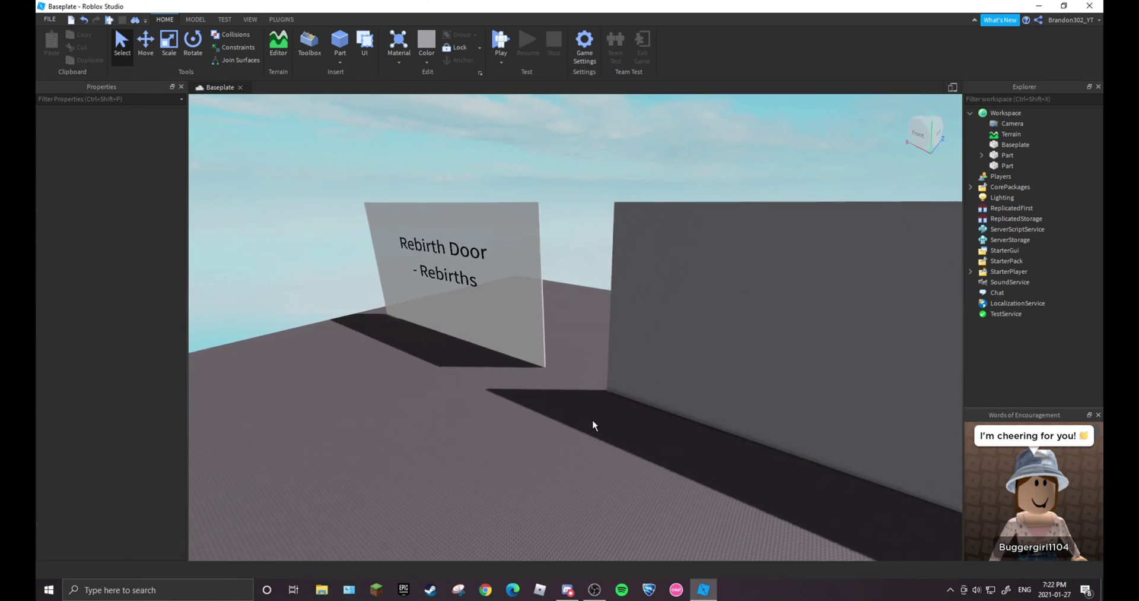
pyautogui.scroll(3, 611, 328)
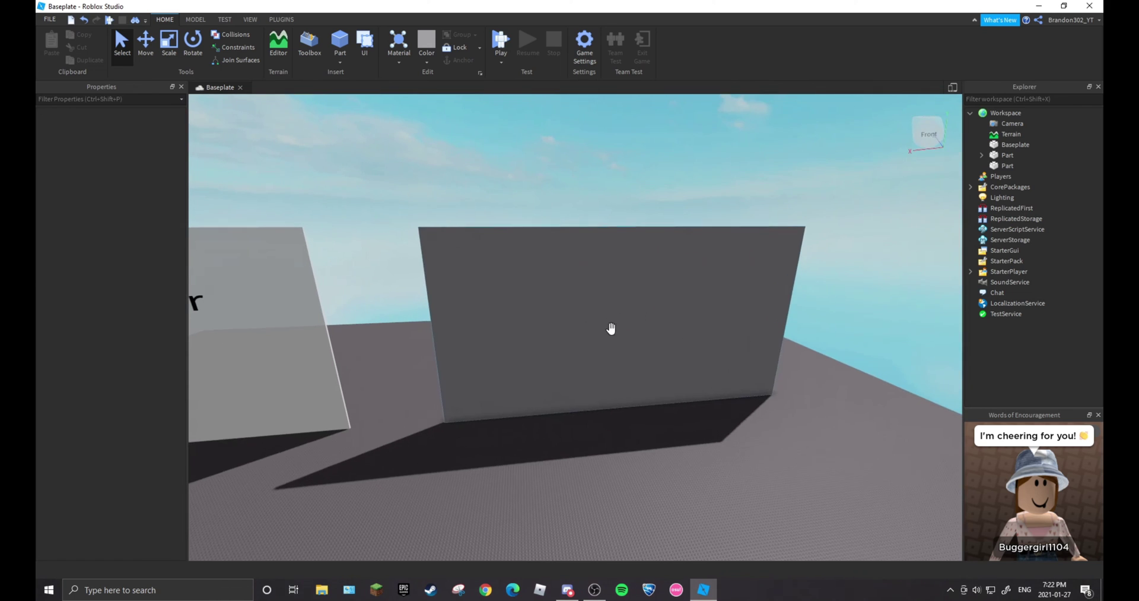
pyautogui.press('w')
pyautogui.press('a')
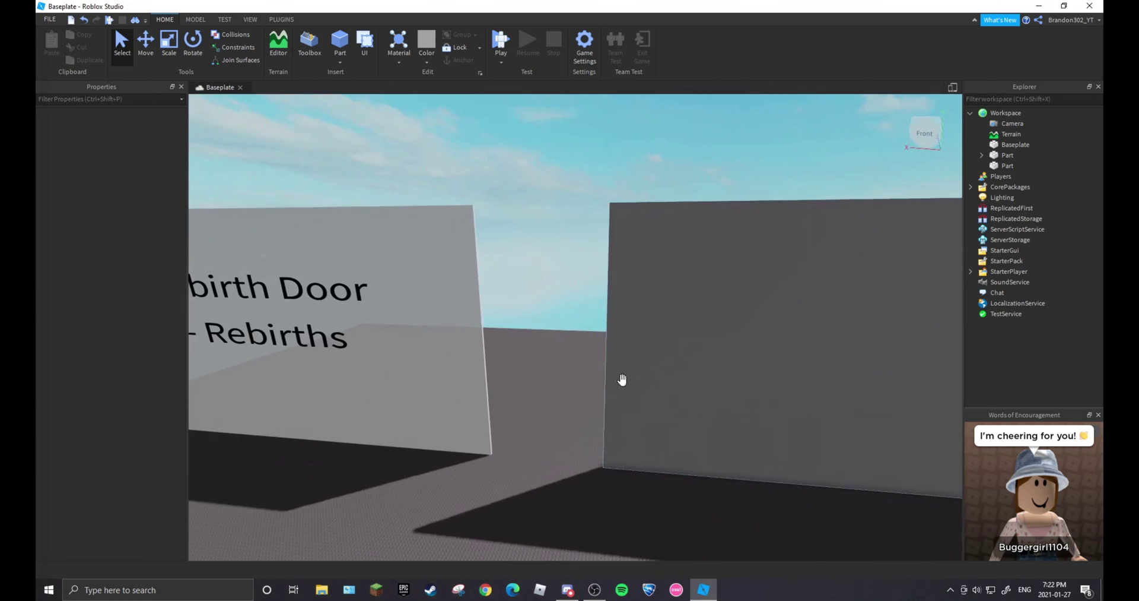
pyautogui.press('d')
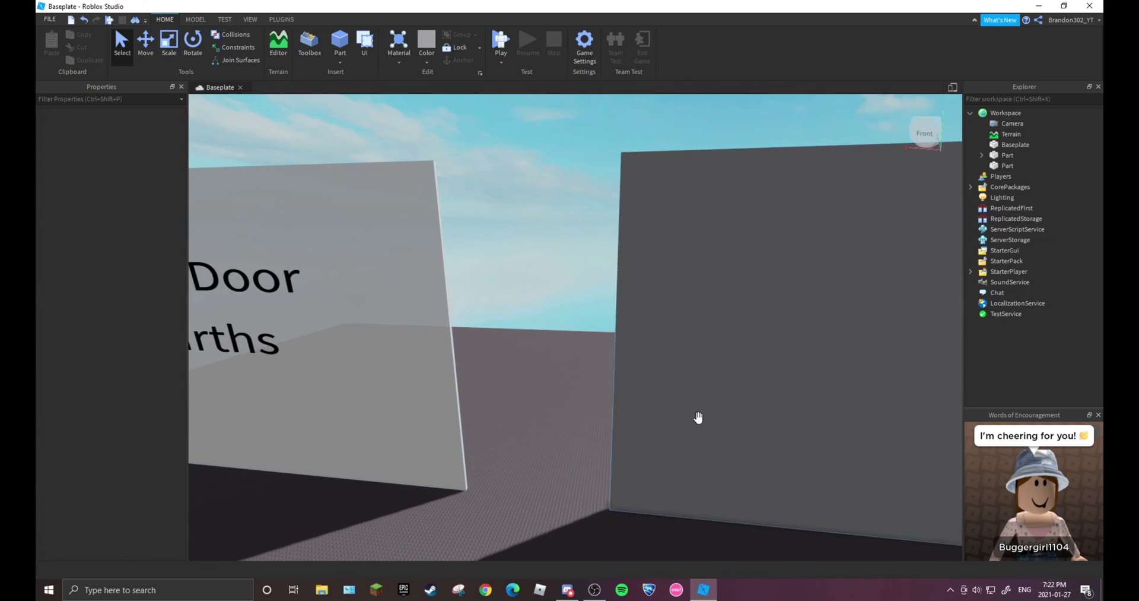
pyautogui.scroll(-3, 616, 414)
pyautogui.scroll(5, 623, 387)
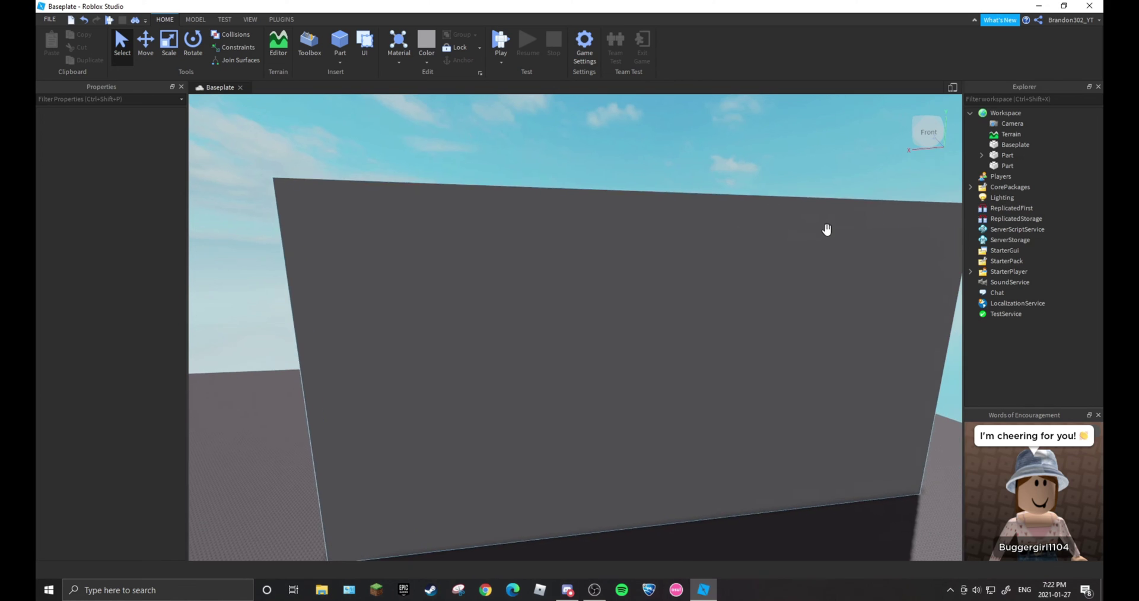
pyautogui.moveTo(828, 230); pyautogui.dragTo(827, 229, button='right')
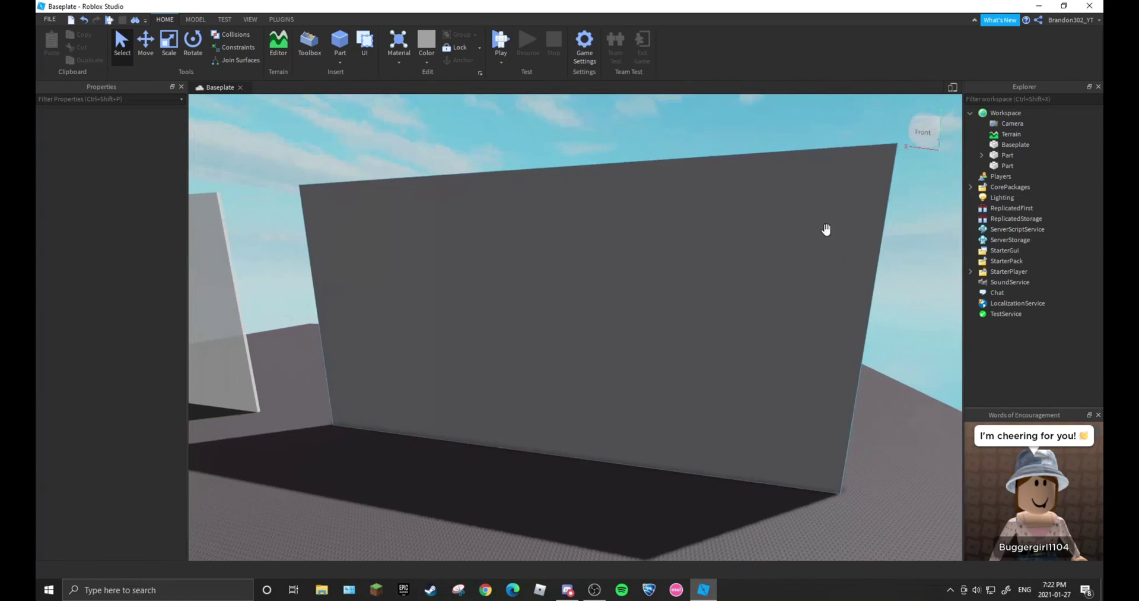
# - Set the grey wall's Transparency to 0.1
pyautogui.click(999, 167)
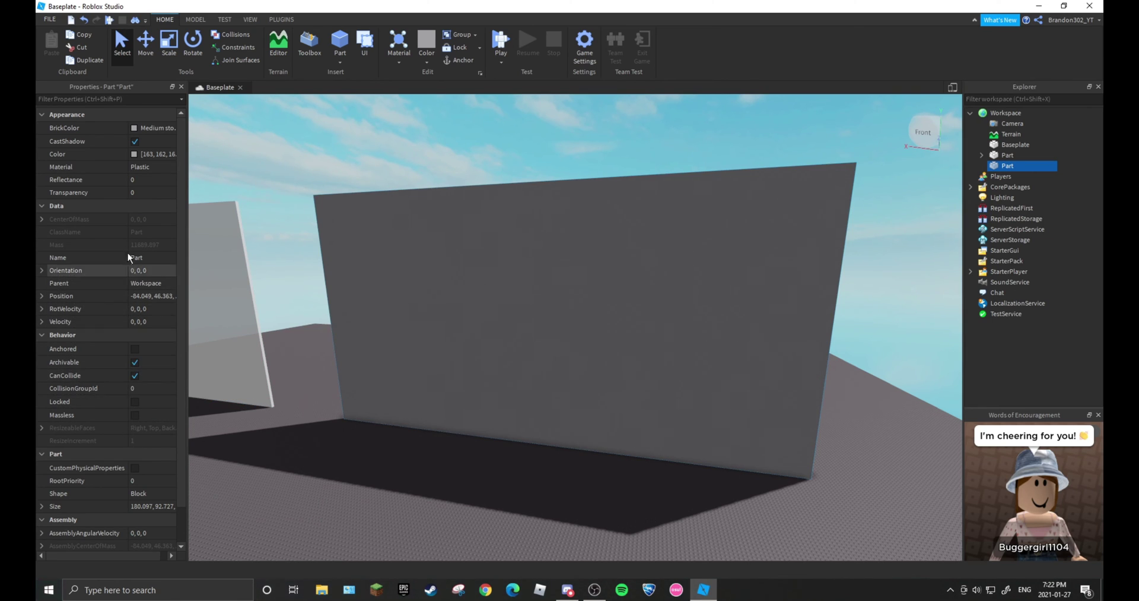
pyautogui.click(137, 194)
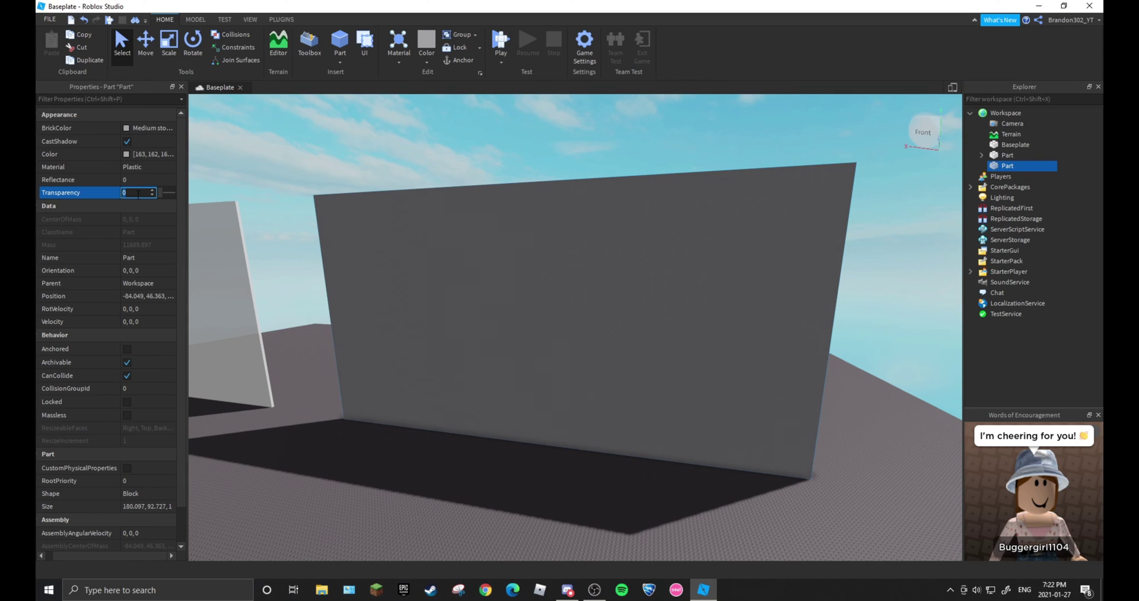
pyautogui.click(224, 284)
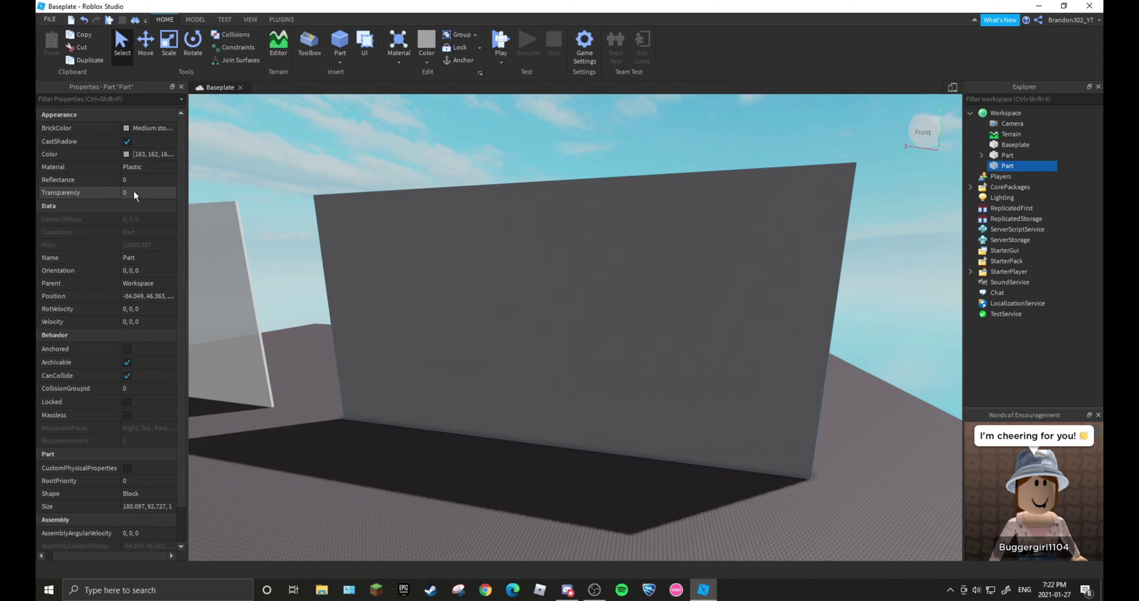
pyautogui.write('.1')
pyautogui.press('Return')
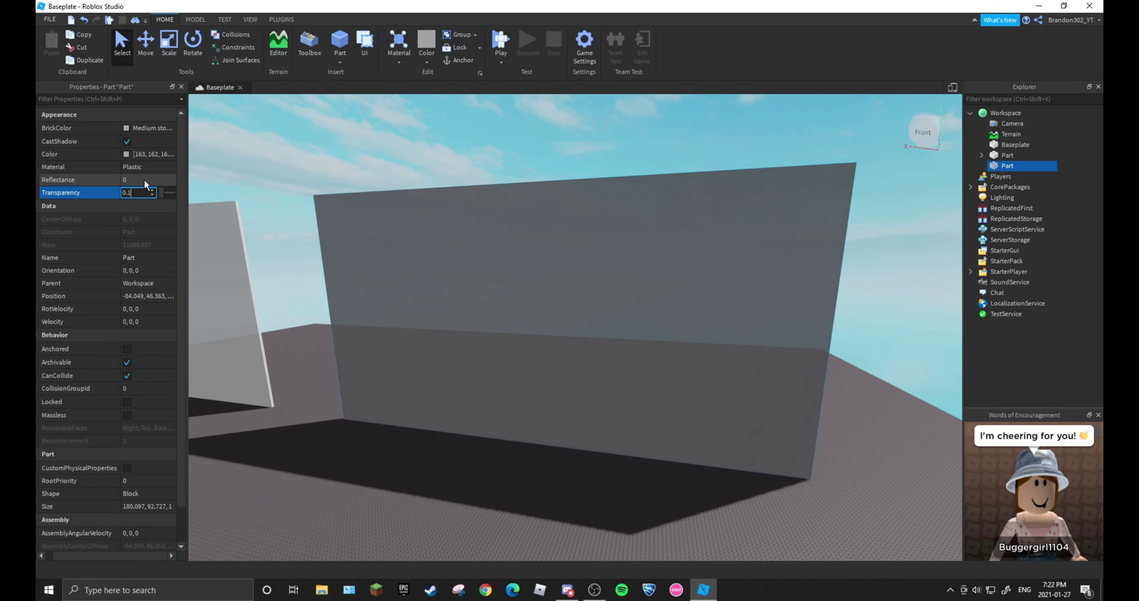
pyautogui.moveTo(359, 196)
pyautogui.mouseDown(button='middle')
pyautogui.moveTo(461, 312)
pyautogui.moveTo(611, 326)
pyautogui.moveTo(732, 386)
pyautogui.mouseUp(button='middle')
pyautogui.scroll(5, 461, 313)
pyautogui.scroll(-5, 461, 312)
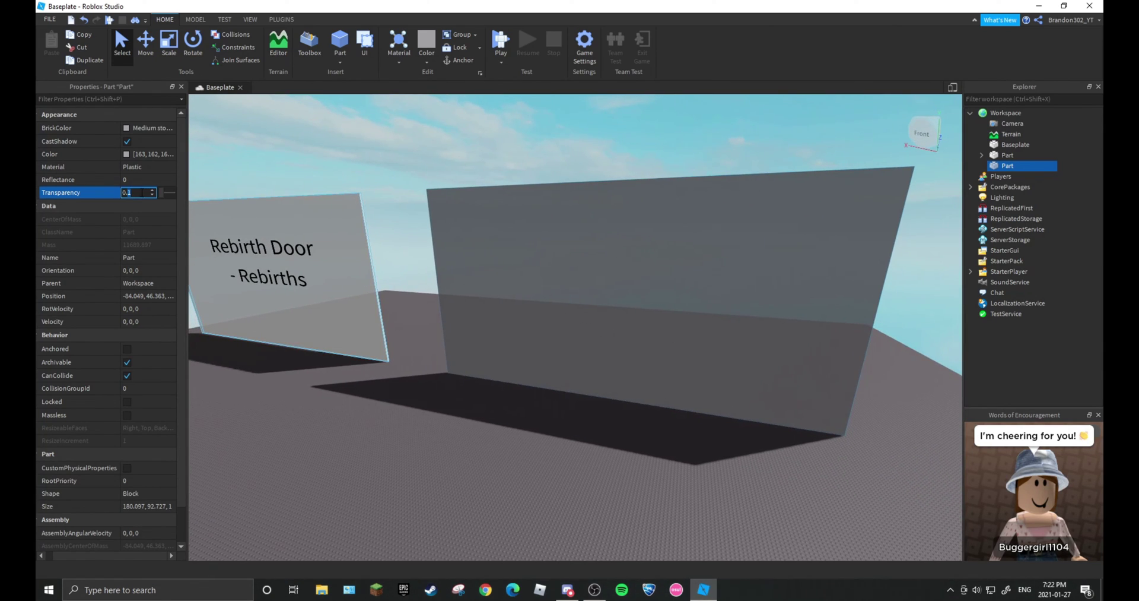
# - Compare 0.6 against 0.1 transparency, keep 0.1, and view both walls
pyautogui.press('BackSpace')
pyautogui.write('6')
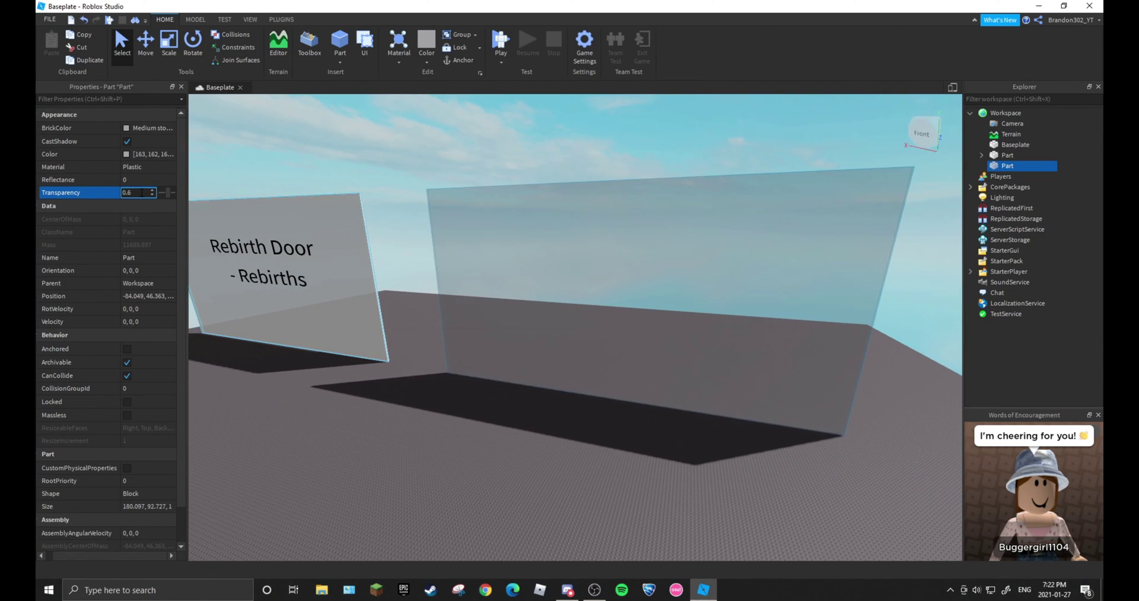
pyautogui.press('BackSpace')
pyautogui.write('1')
pyautogui.press('BackSpace')
pyautogui.write('6')
pyautogui.press('BackSpace')
pyautogui.write('1')
pyautogui.click(431, 430)
pyautogui.scroll(3, 425, 425)
pyautogui.scroll(3, 425, 425)
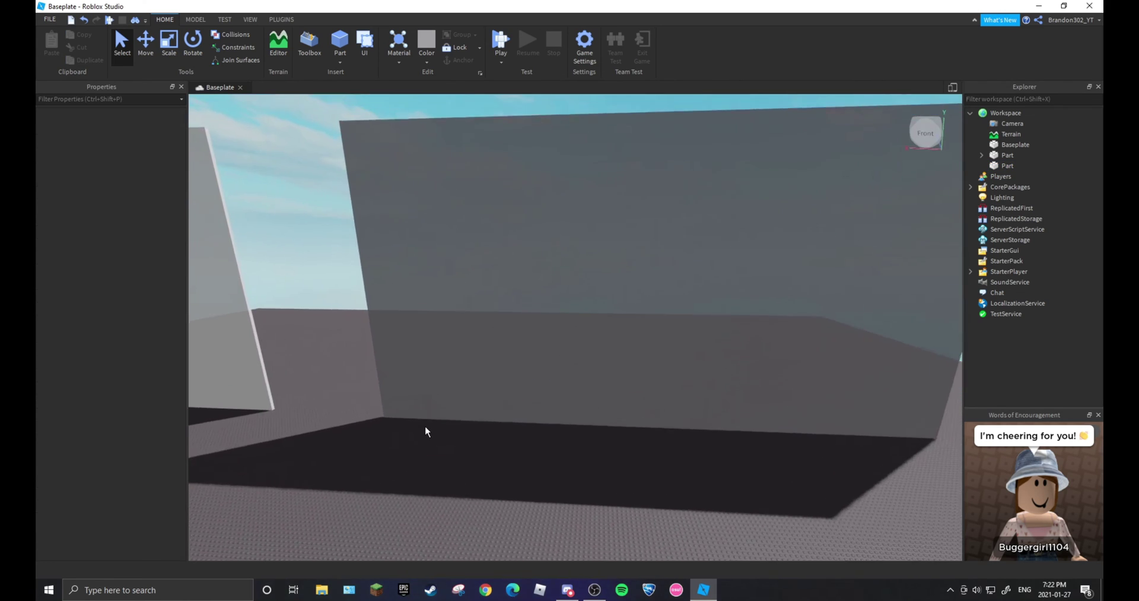
pyautogui.scroll(3, 425, 425)
pyautogui.scroll(-5, 425, 425)
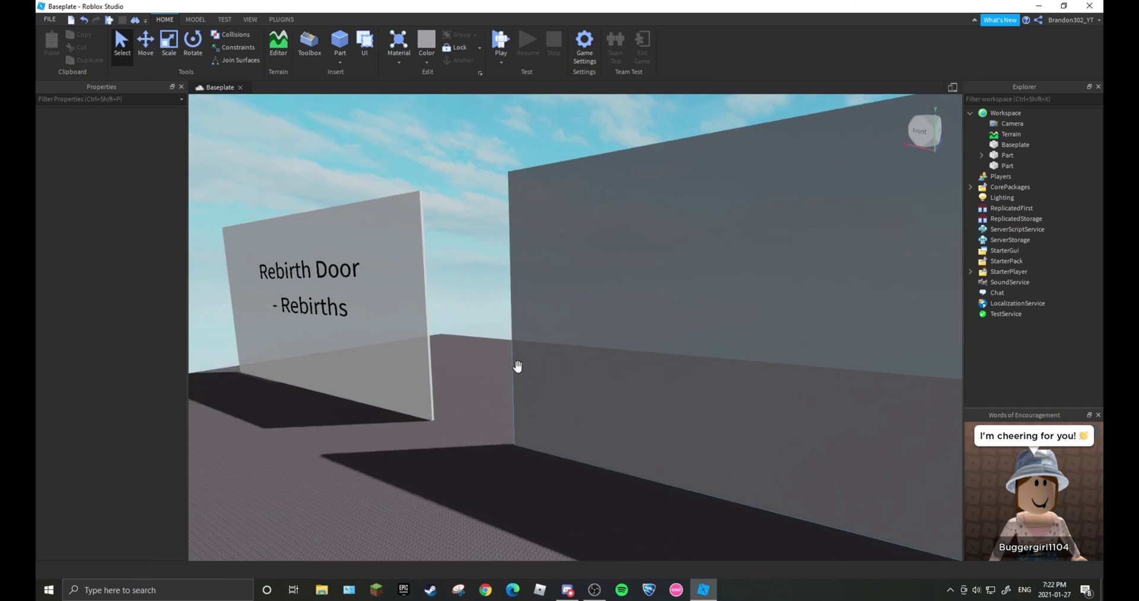
pyautogui.scroll(-5, 518, 365)
pyautogui.moveTo(416, 336); pyautogui.dragTo(507, 342, button='middle')
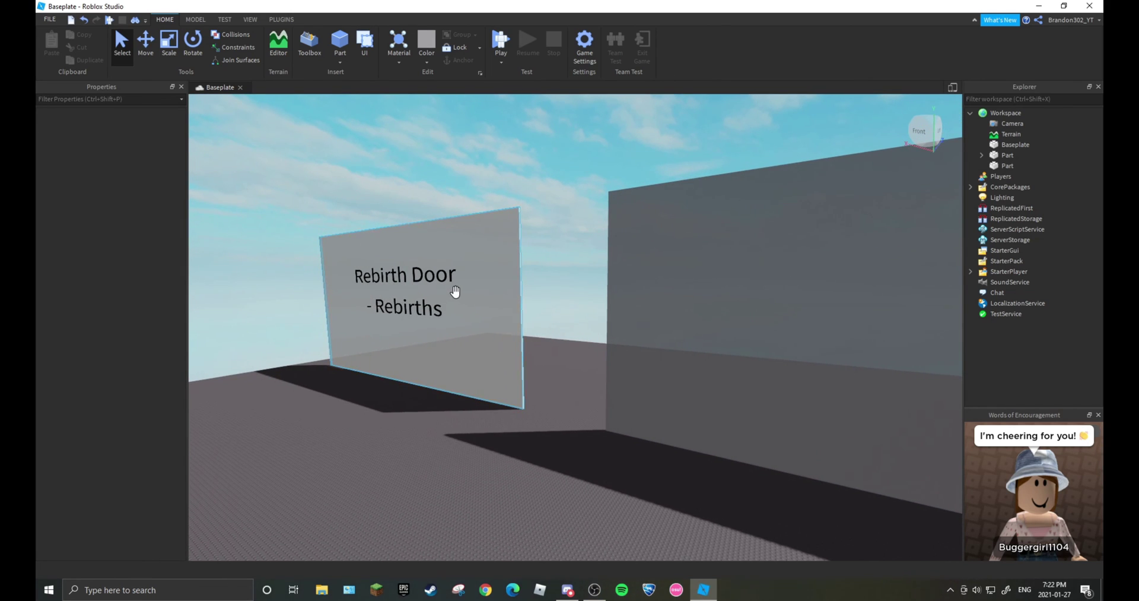
pyautogui.scroll(2, 505, 302)
pyautogui.scroll(3, 626, 313)
# - Set the second wall's BrickColor to Institutional white
pyautogui.click(630, 308)
pyautogui.scroll(2, 354, 245)
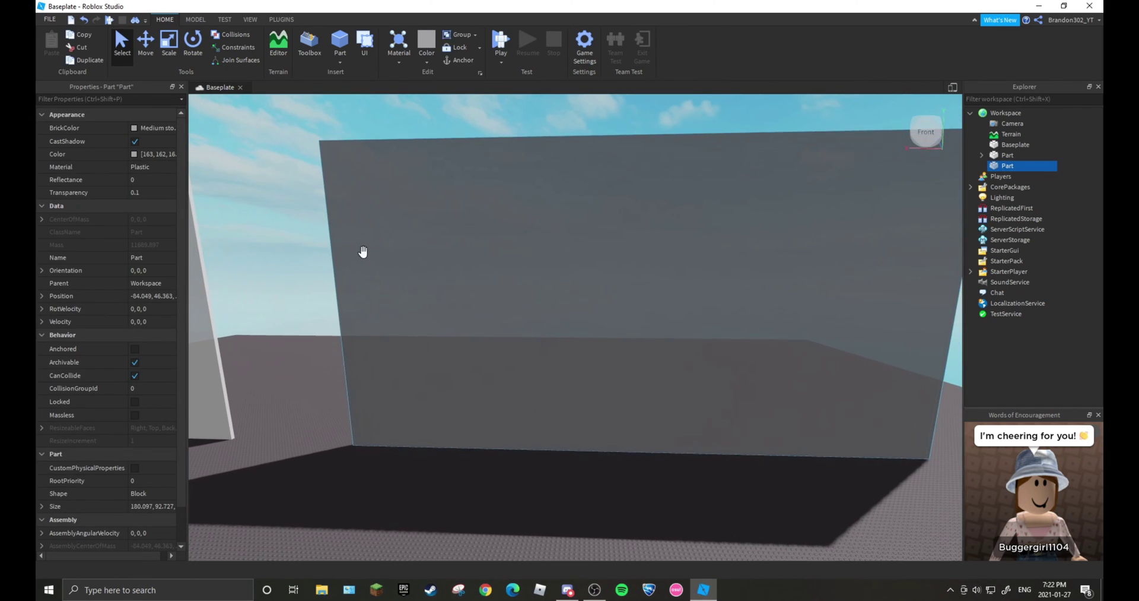
pyautogui.click(134, 128)
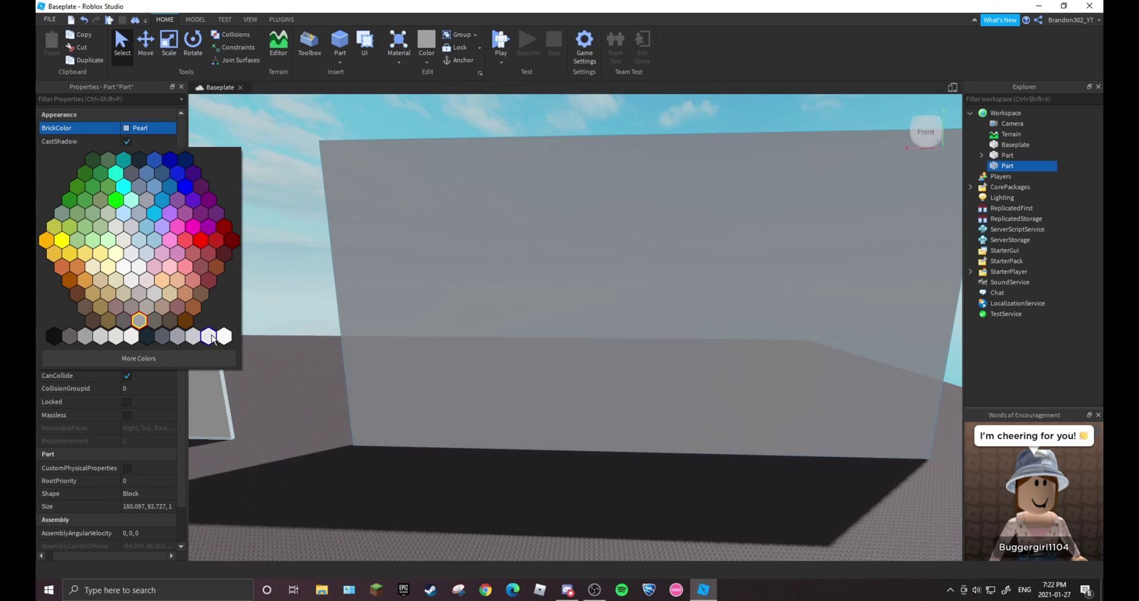
pyautogui.click(277, 334)
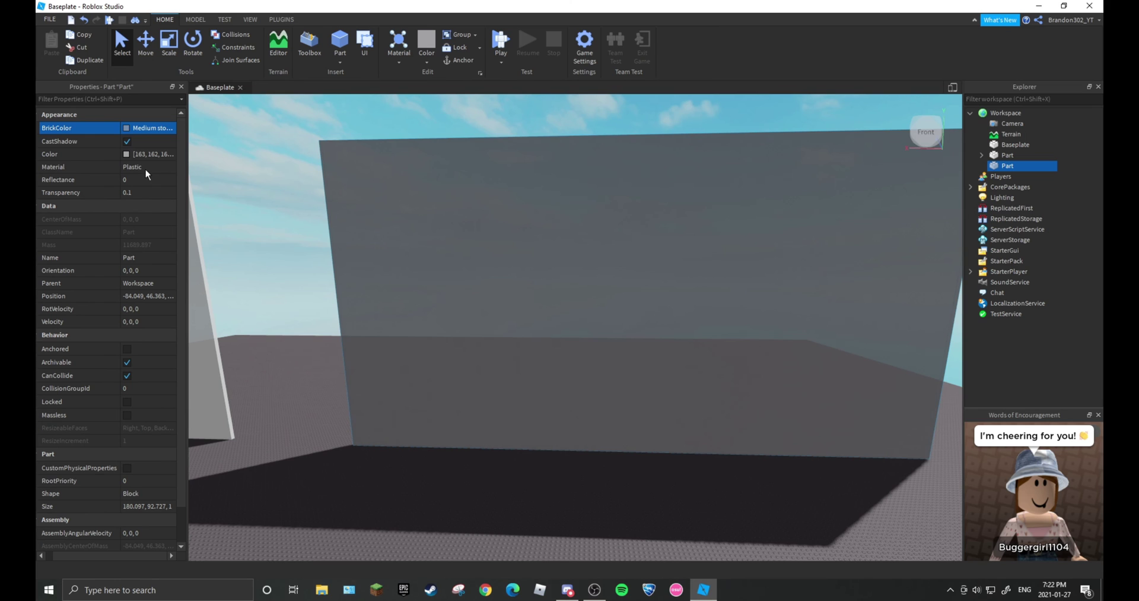
pyautogui.click(121, 128)
pyautogui.click(297, 352)
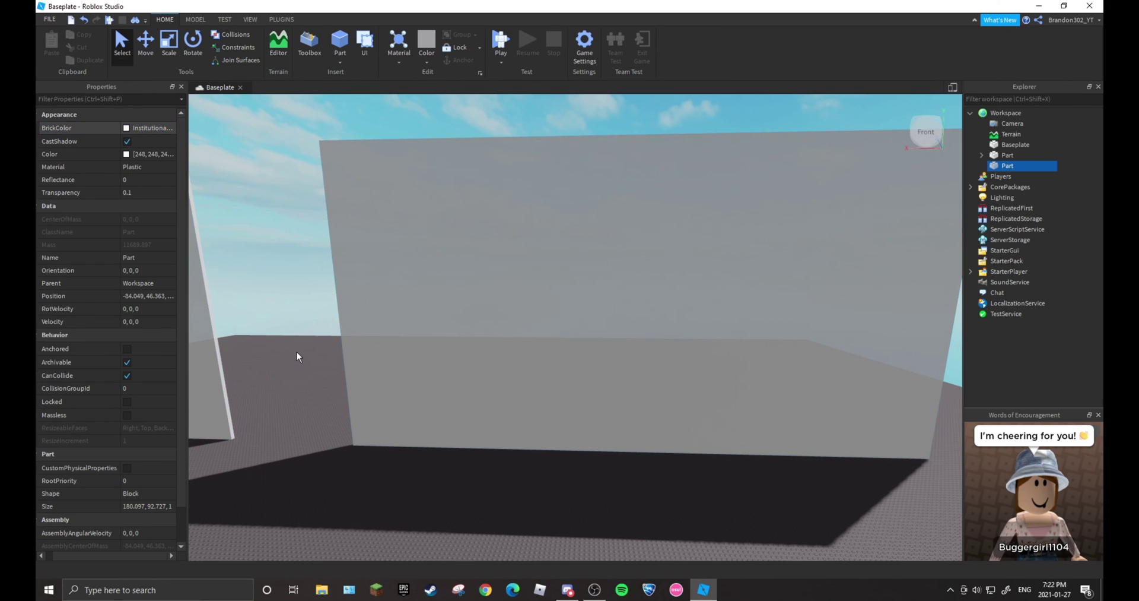
# - Zoom the camera out to view both white walls together
pyautogui.moveTo(296, 352); pyautogui.dragTo(457, 478, button='right')
pyautogui.scroll(-5, 455, 473)
pyautogui.scroll(-5, 453, 473)
pyautogui.scroll(-3, 453, 473)
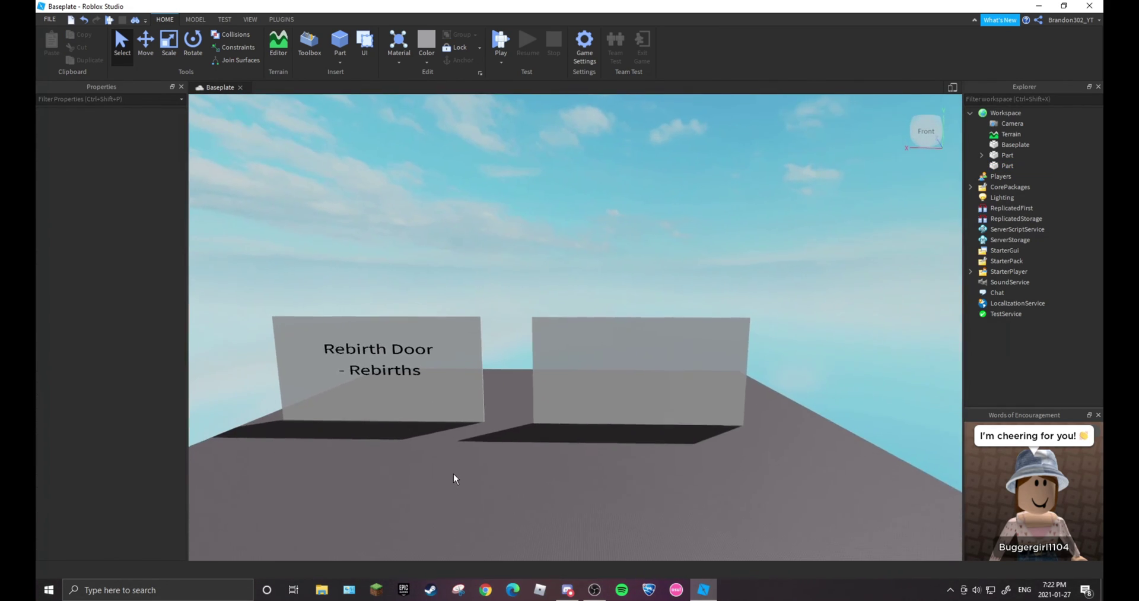
pyautogui.scroll(2, 546, 444)
pyautogui.scroll(2, 504, 229)
pyautogui.scroll(2, 603, 286)
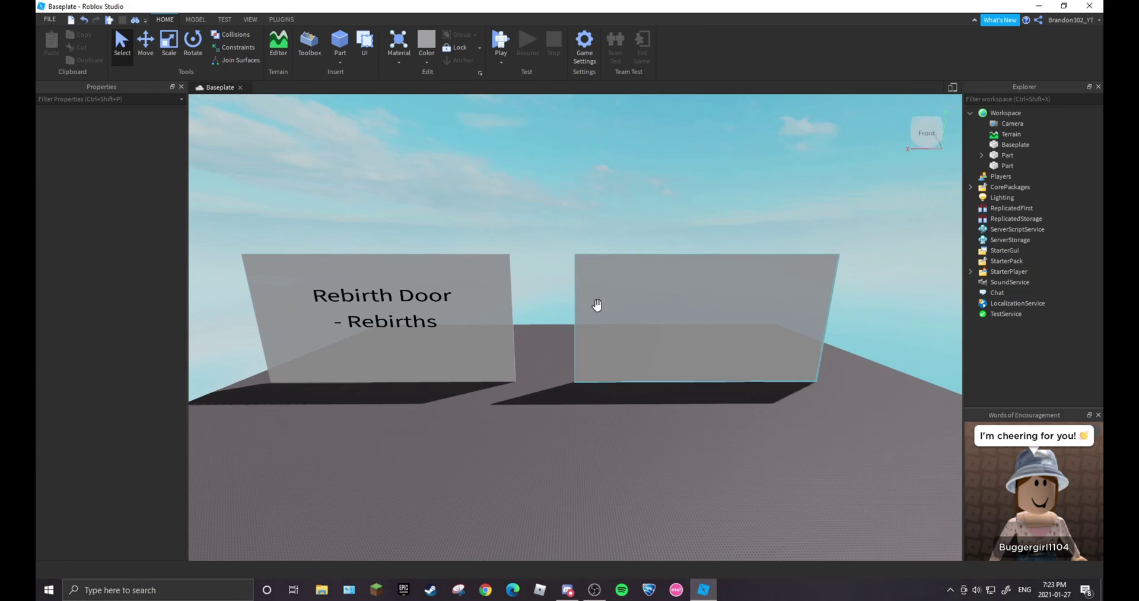
pyautogui.scroll(2, 600, 412)
pyautogui.scroll(-1, 600, 412)
pyautogui.scroll(-1, 580, 283)
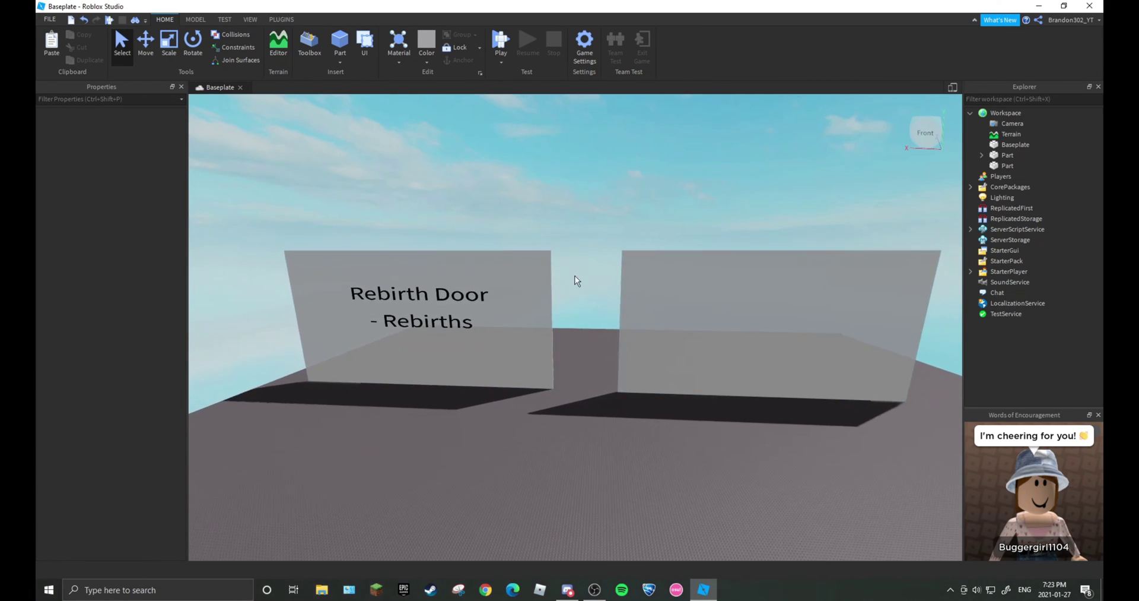
pyautogui.scroll(-1, 546, 350)
pyautogui.scroll(1, 531, 275)
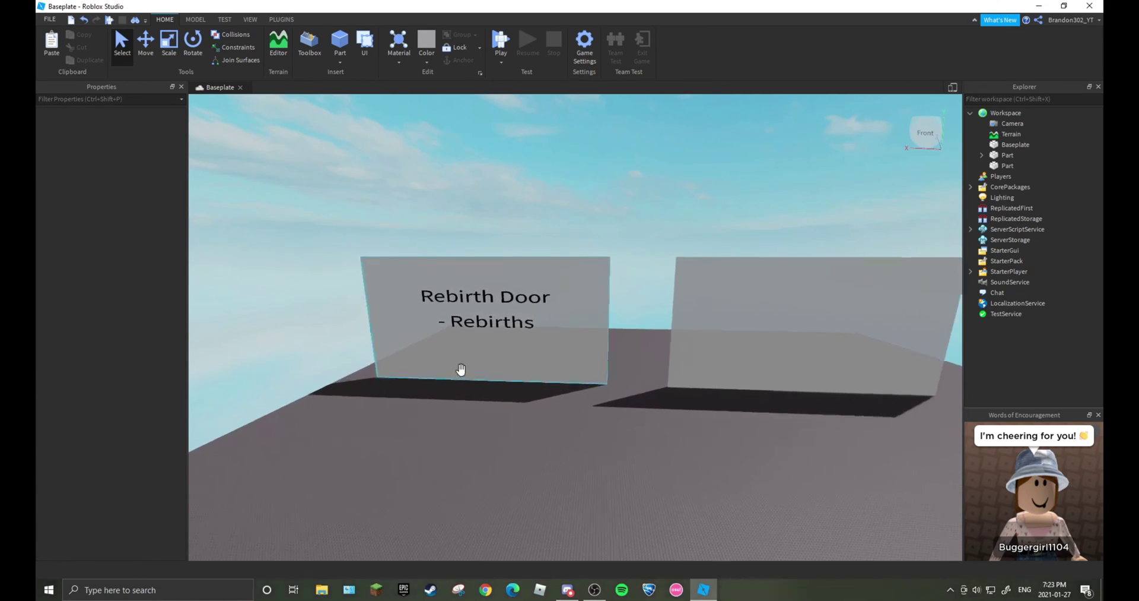
pyautogui.scroll(2, 460, 374)
pyautogui.scroll(2, 587, 376)
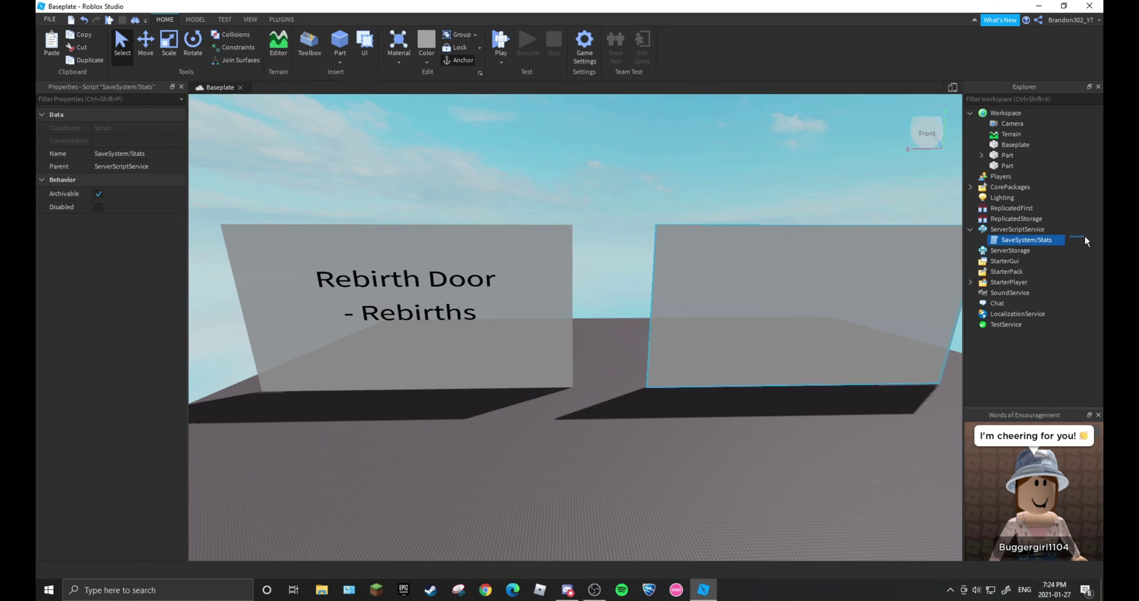
# - Check the two walls with nothing selected, then start a Play test from Home
pyautogui.moveTo(1030, 245); pyautogui.dragTo(1083, 234)
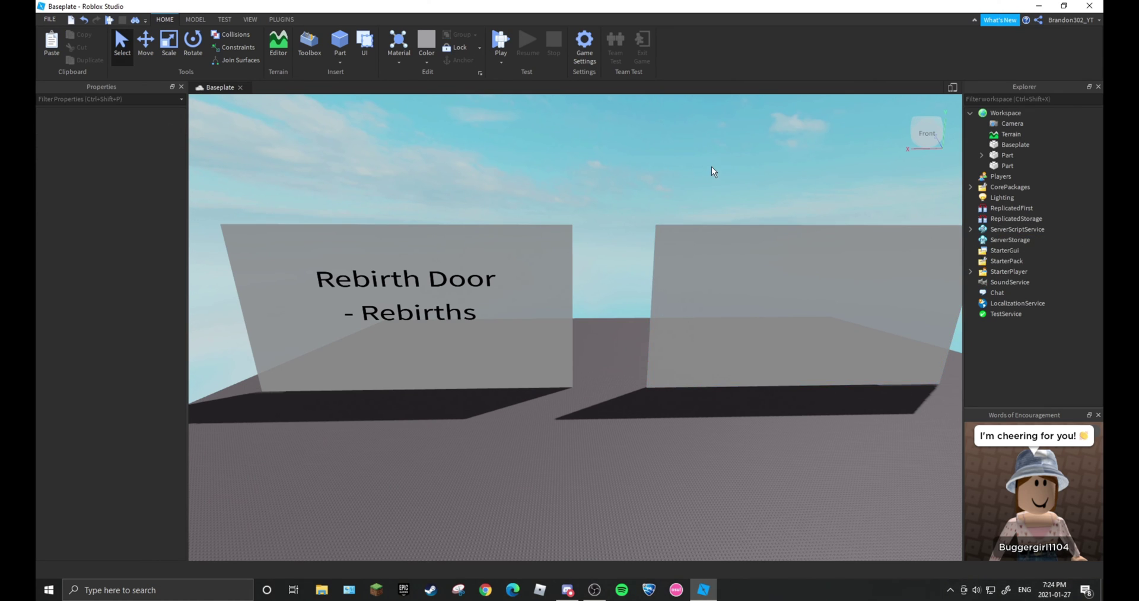
pyautogui.scroll(-2, 799, 163)
pyautogui.scroll(-1, 810, 269)
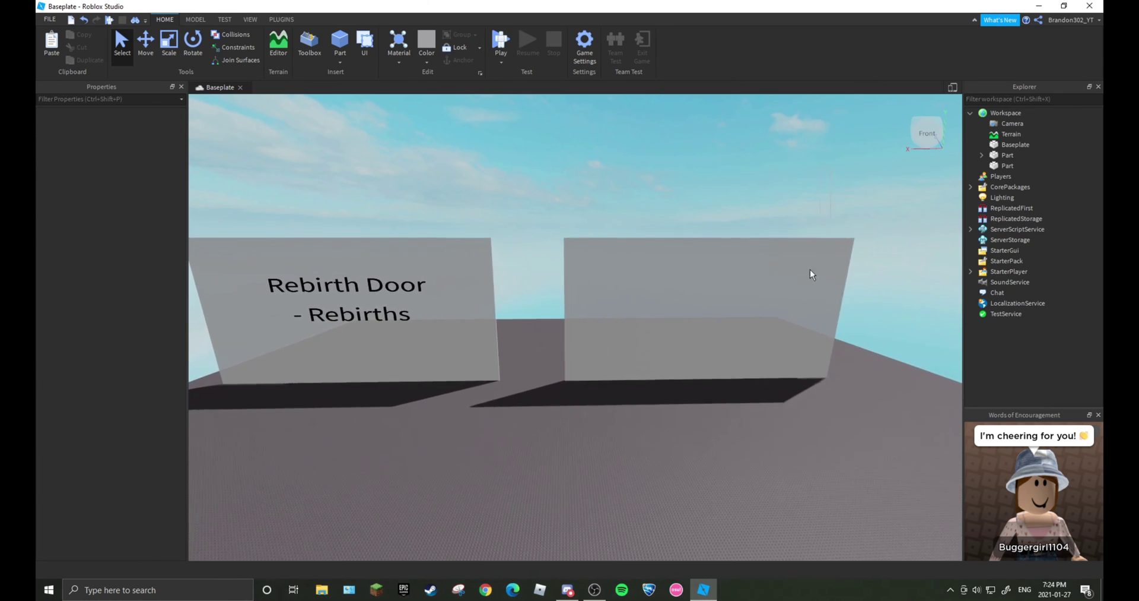
pyautogui.click(402, 322)
pyautogui.click(728, 464)
pyautogui.scroll(2, 712, 408)
pyautogui.scroll(2, 678, 409)
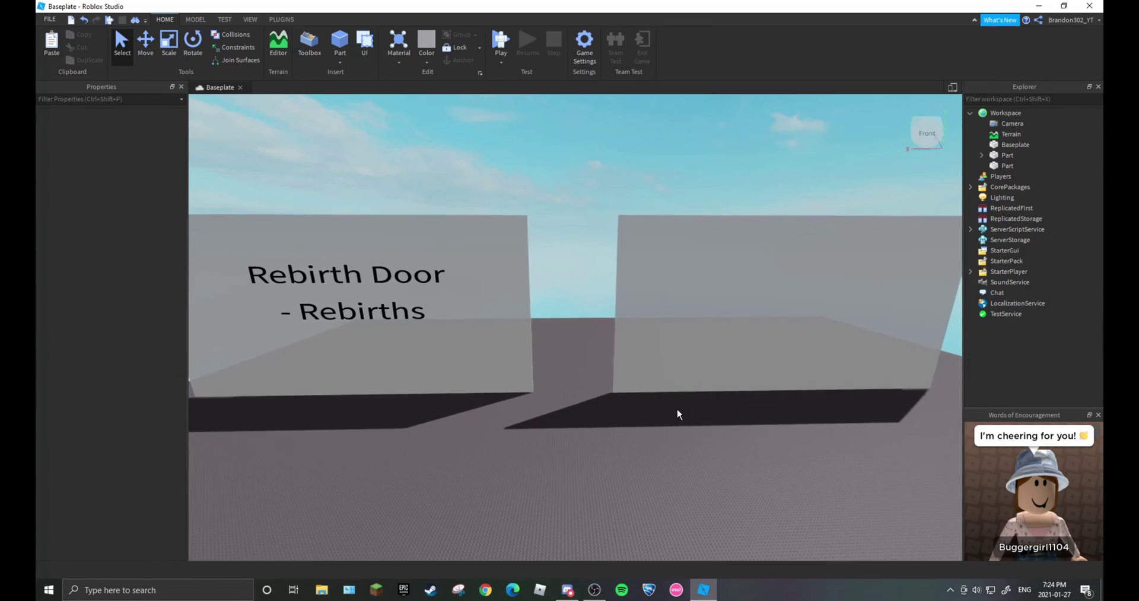
pyautogui.scroll(1, 678, 414)
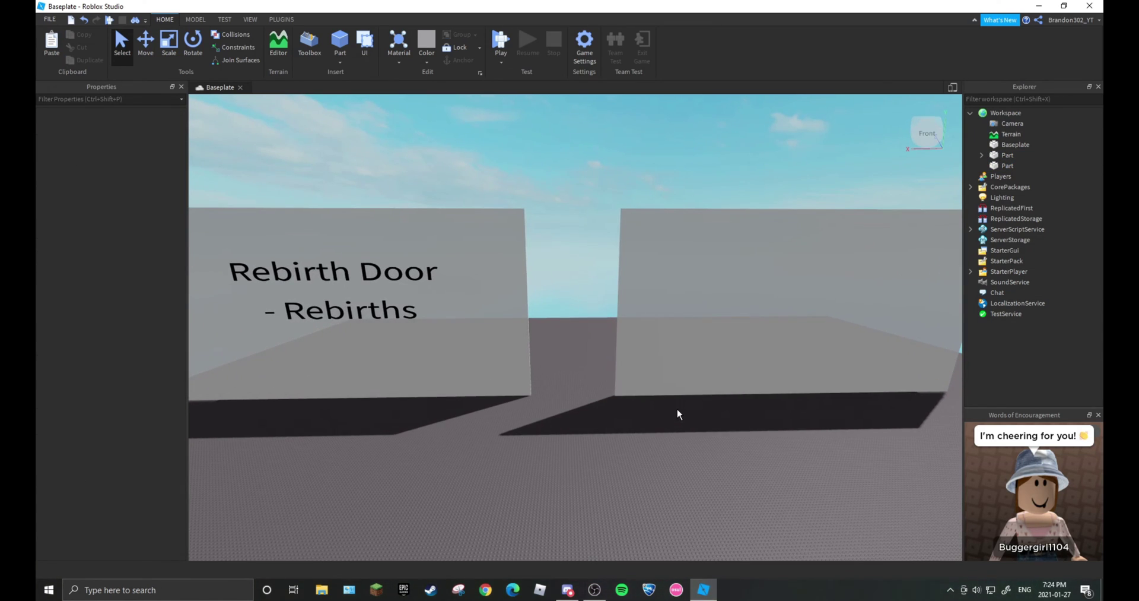
pyautogui.scroll(-2, 678, 414)
pyautogui.scroll(-1, 809, 262)
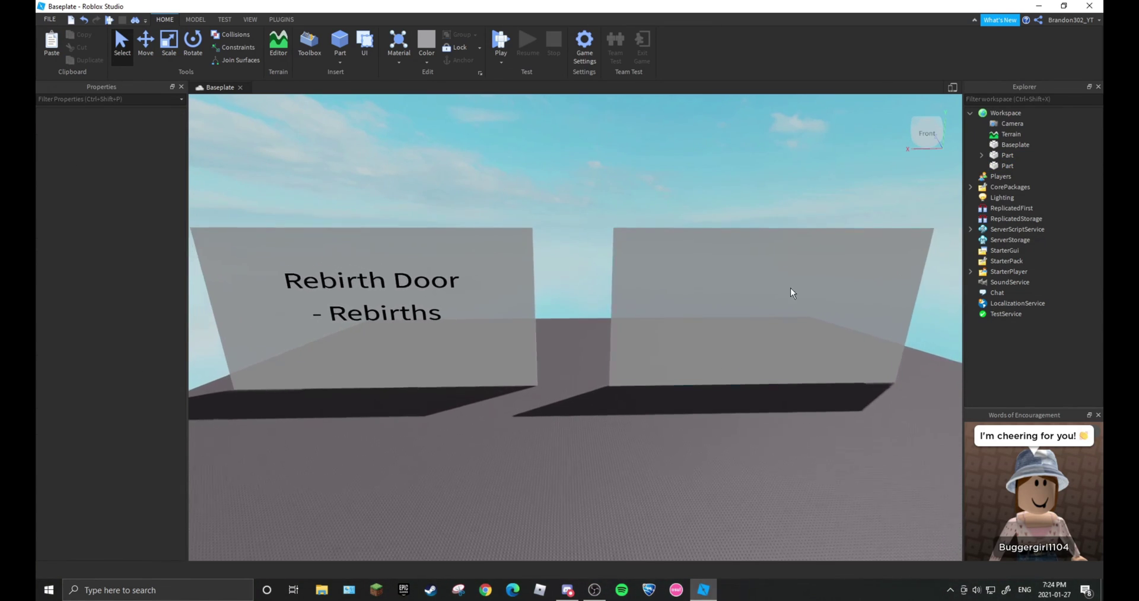
pyautogui.scroll(-1, 875, 97)
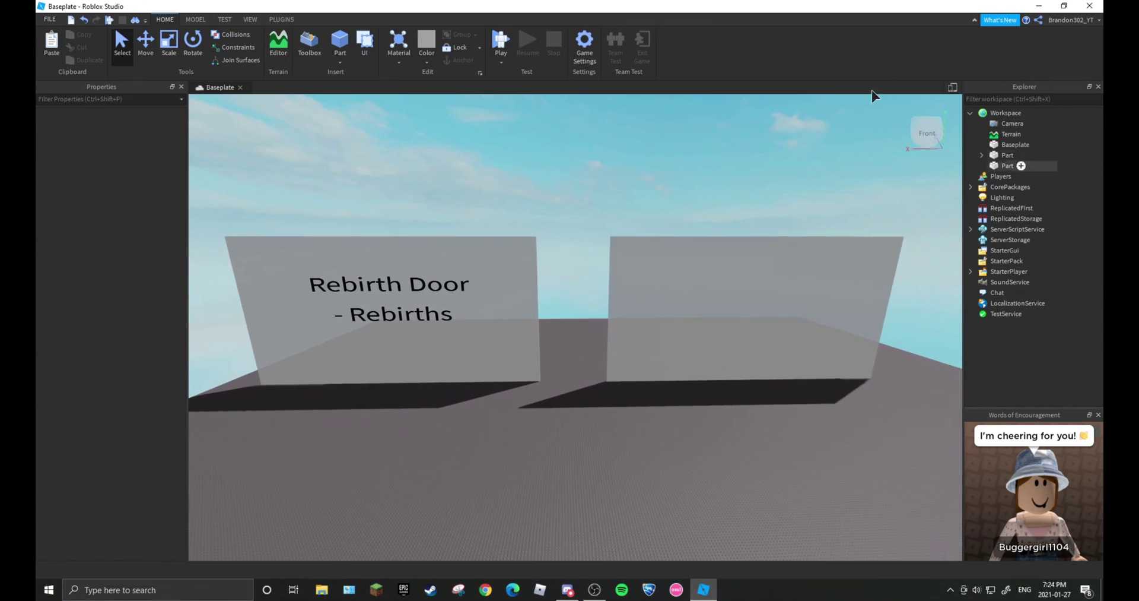
pyautogui.click(500, 41)
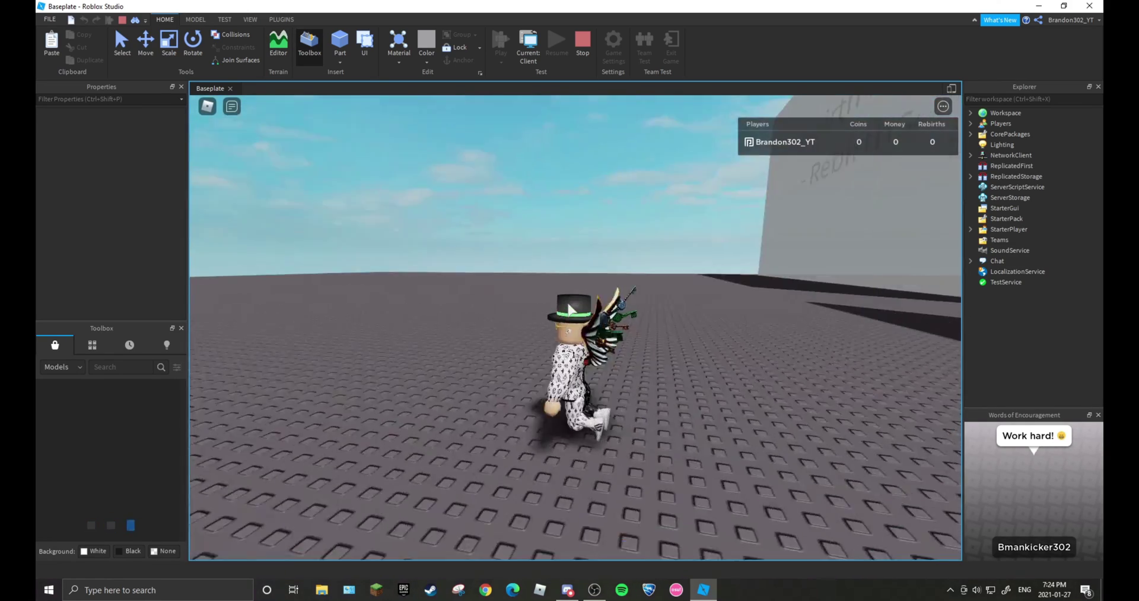
# - Walk the character up to the Rebirth Door walls, then stop the play test
pyautogui.scroll(-5, 571, 309)
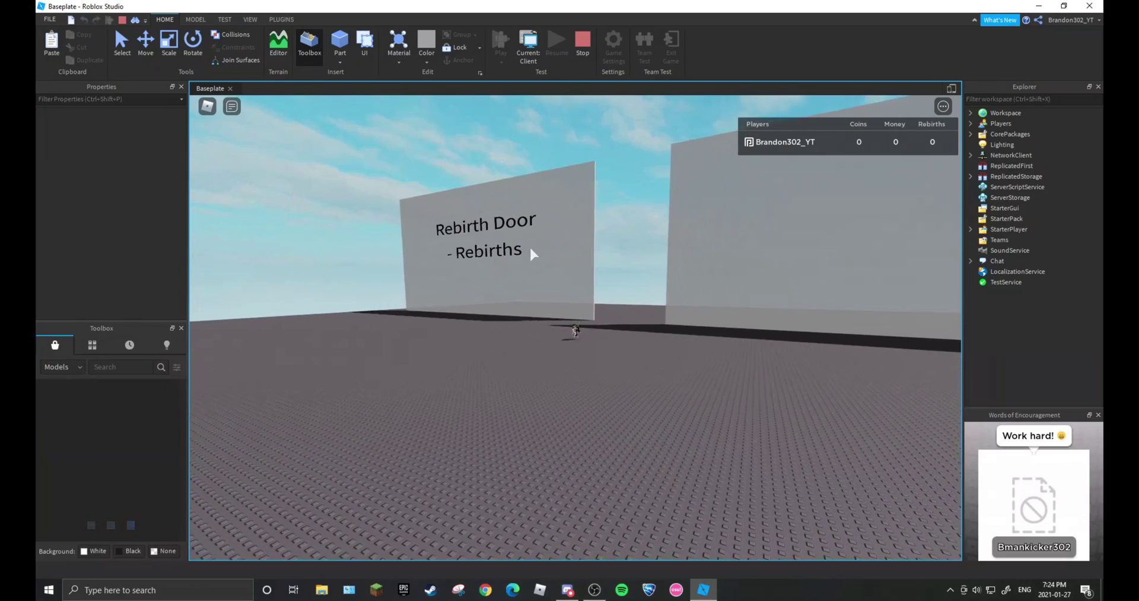
pyautogui.scroll(5, 529, 244)
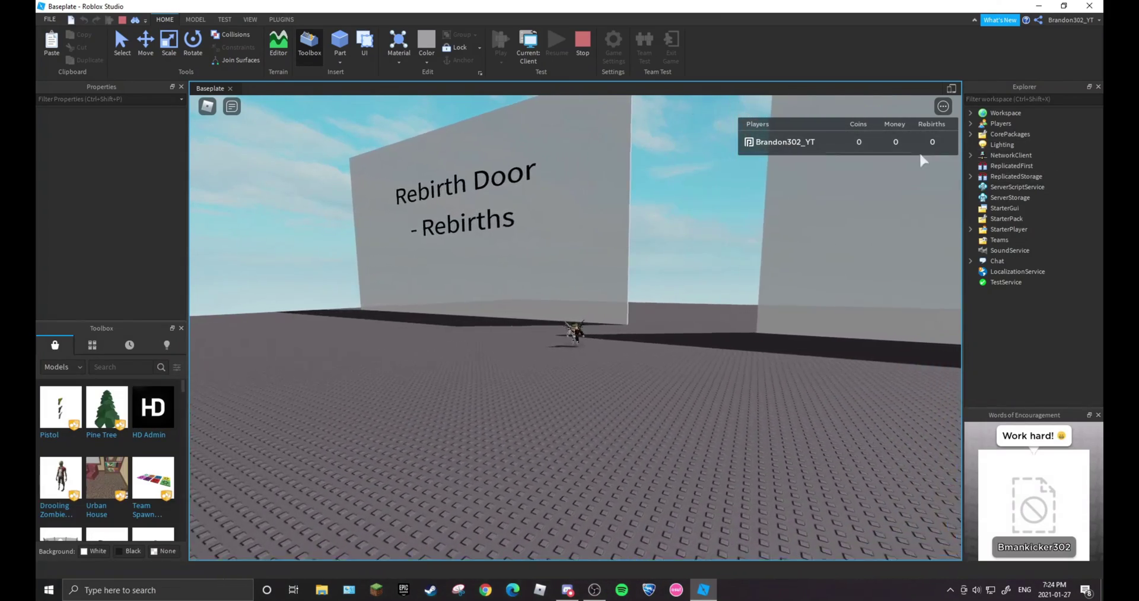
pyautogui.moveTo(783, 316)
pyautogui.mouseDown(button='right')
pyautogui.moveTo(779, 329)
pyautogui.moveTo(788, 304)
pyautogui.moveTo(441, 180)
pyautogui.moveTo(684, 361)
pyautogui.moveTo(288, 259)
pyautogui.moveTo(323, 257)
pyautogui.moveTo(362, 192)
pyautogui.moveTo(378, 233)
pyautogui.moveTo(450, 306)
pyautogui.moveTo(709, 363)
pyautogui.mouseUp(button='right')
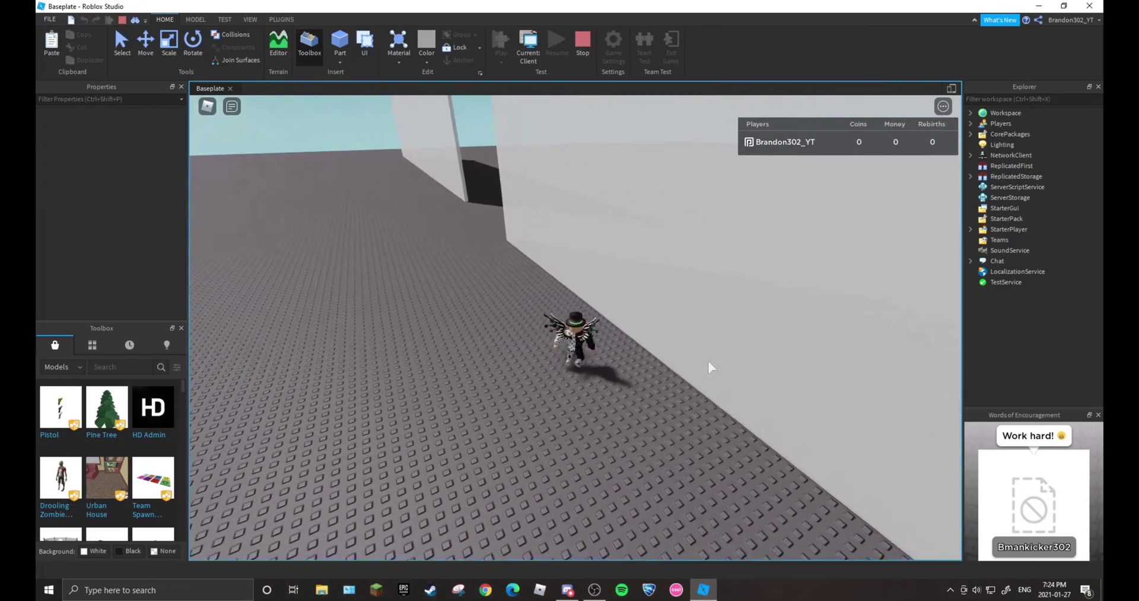
pyautogui.moveTo(707, 358); pyautogui.dragTo(683, 325, button='right')
pyautogui.press('w')
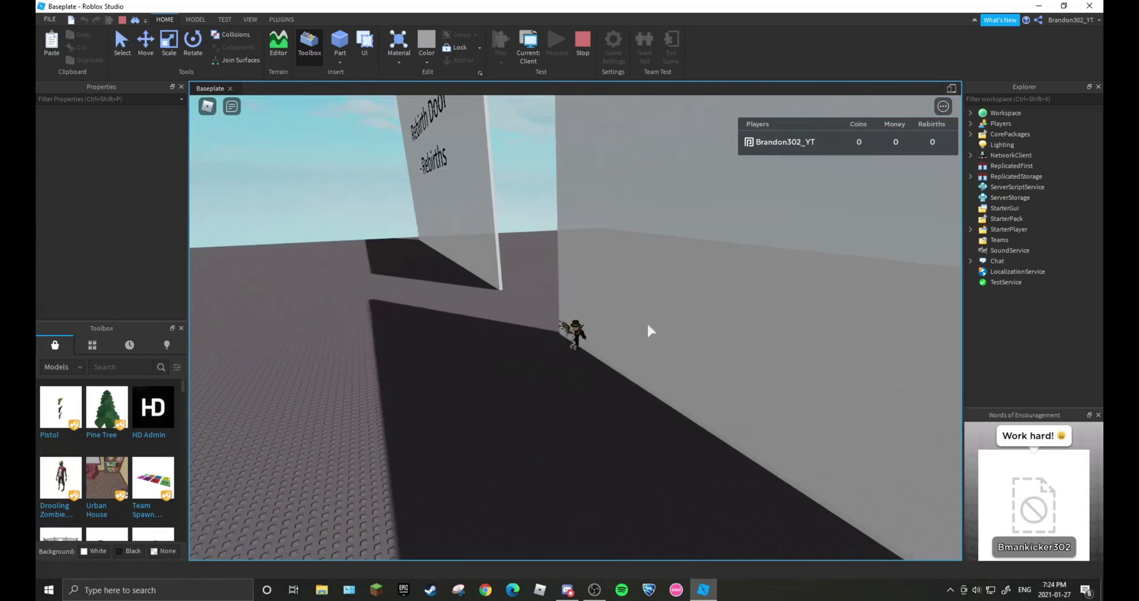
pyautogui.click(584, 46)
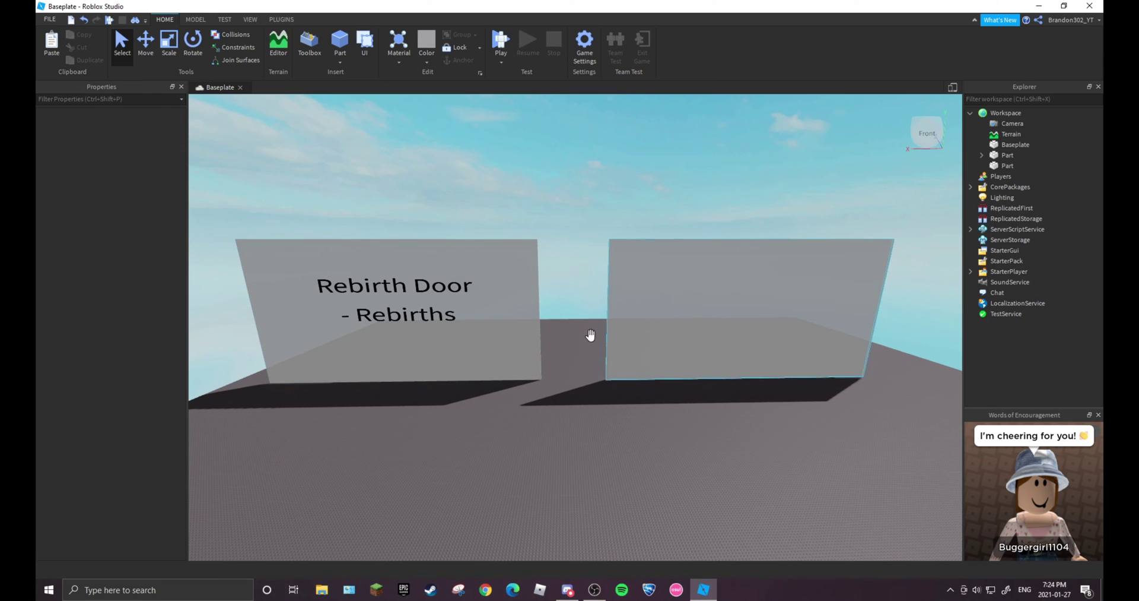
# - Delete the right wall, then undo to restore it
pyautogui.rightClick(680, 320)
pyautogui.click(700, 379)
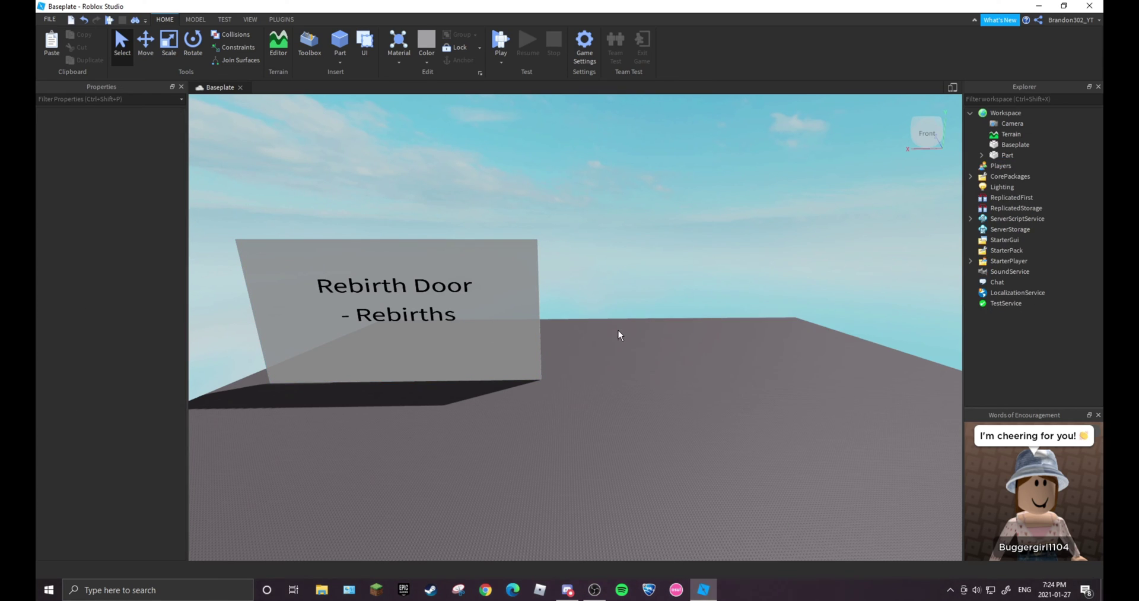
pyautogui.click(85, 20)
pyautogui.click(510, 128)
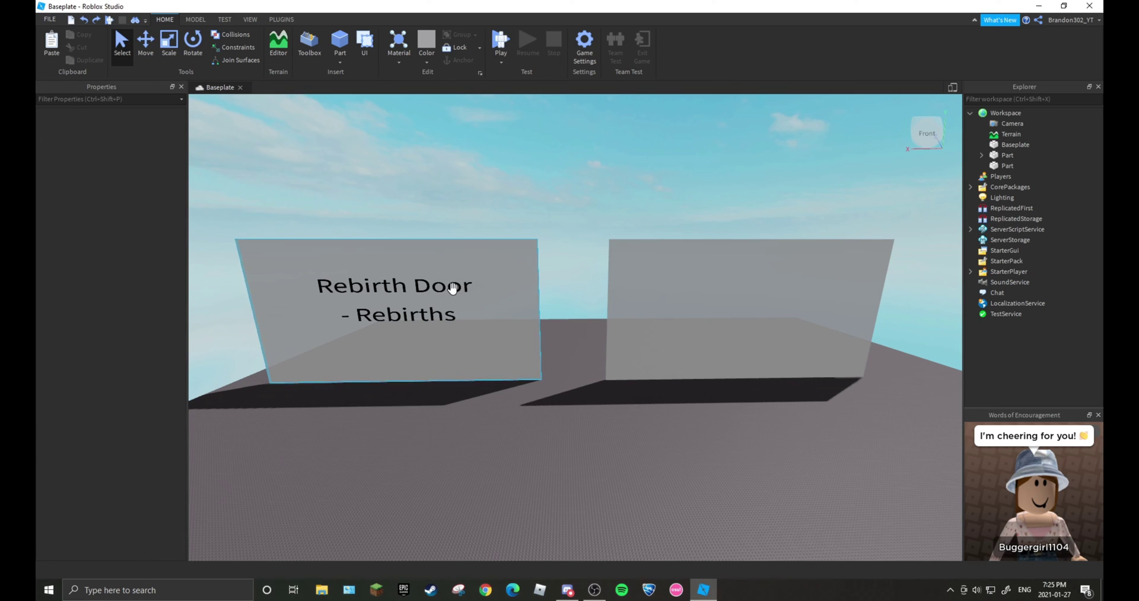
# - Copy the Script inside the Rebirth Door sign part
pyautogui.click(430, 272)
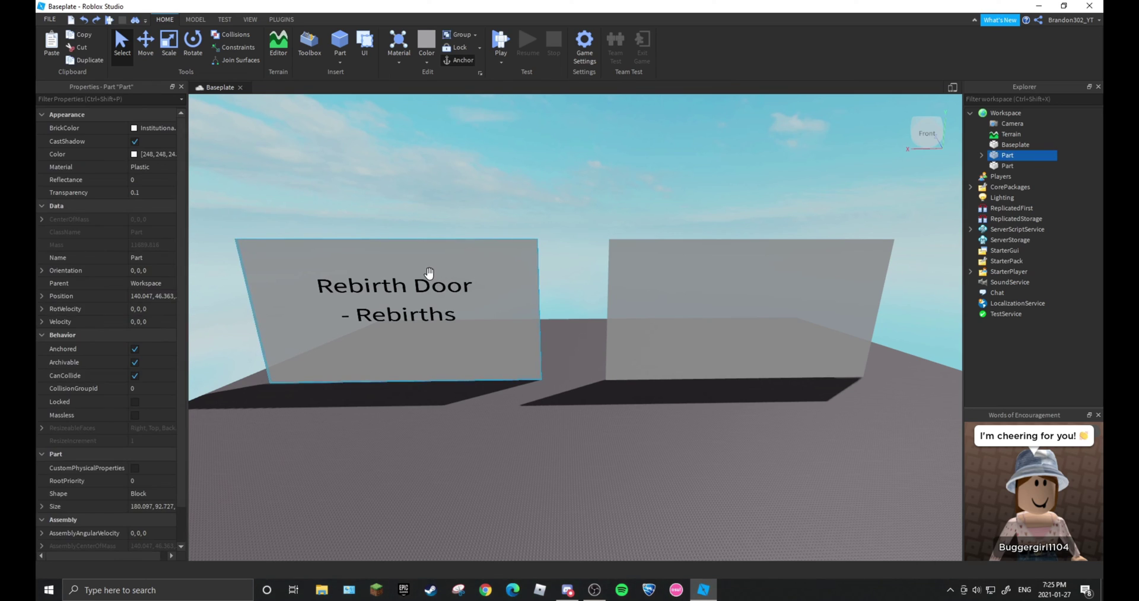
pyautogui.click(980, 156)
pyautogui.rightClick(1009, 165)
pyautogui.click(1000, 202)
pyautogui.click(982, 156)
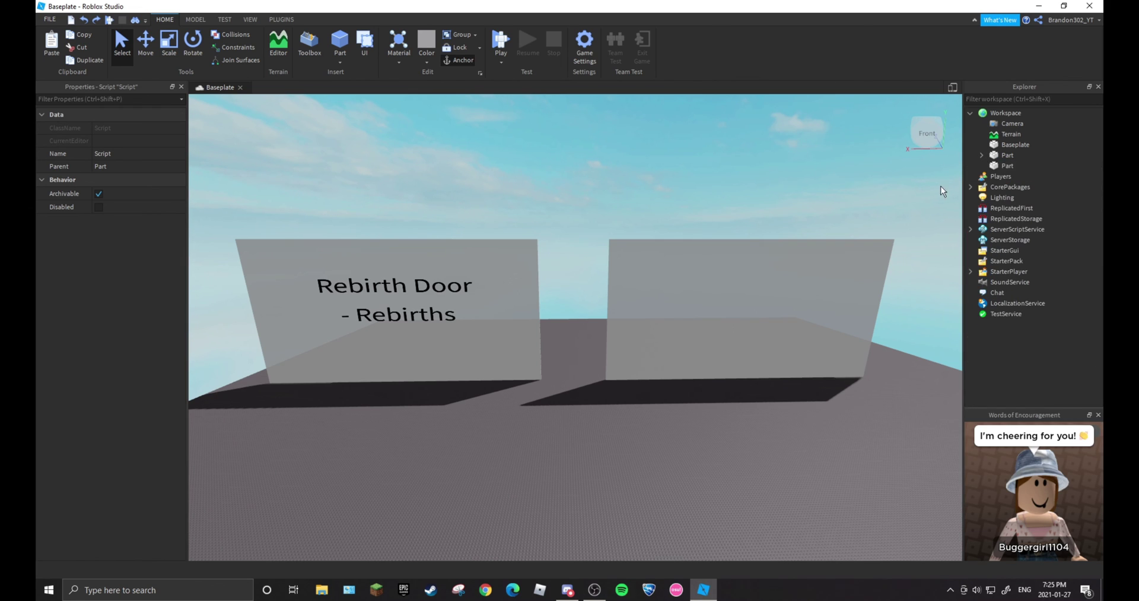
# - Paste the copied Script into the second wall part with Paste Into
pyautogui.click(714, 357)
pyautogui.scroll(3, 798, 250)
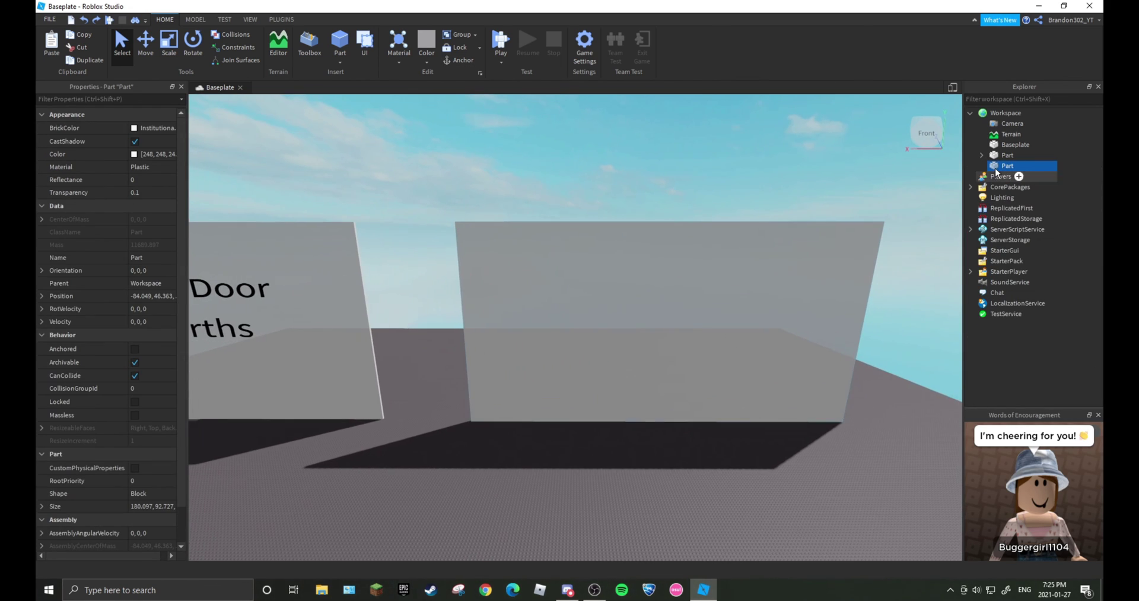
pyautogui.rightClick(995, 169)
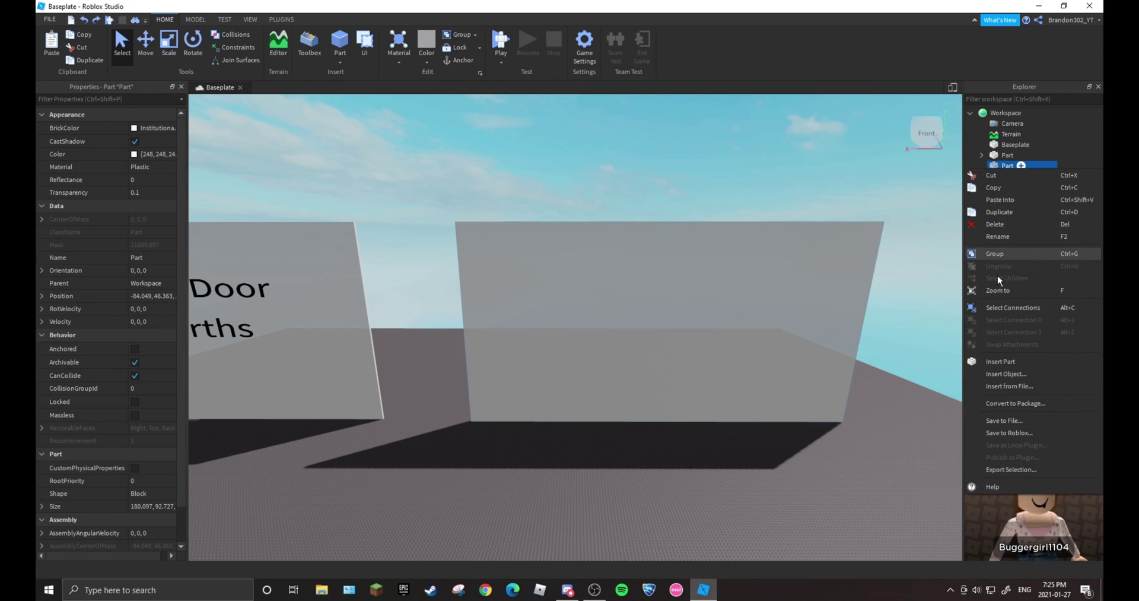
pyautogui.click(1002, 372)
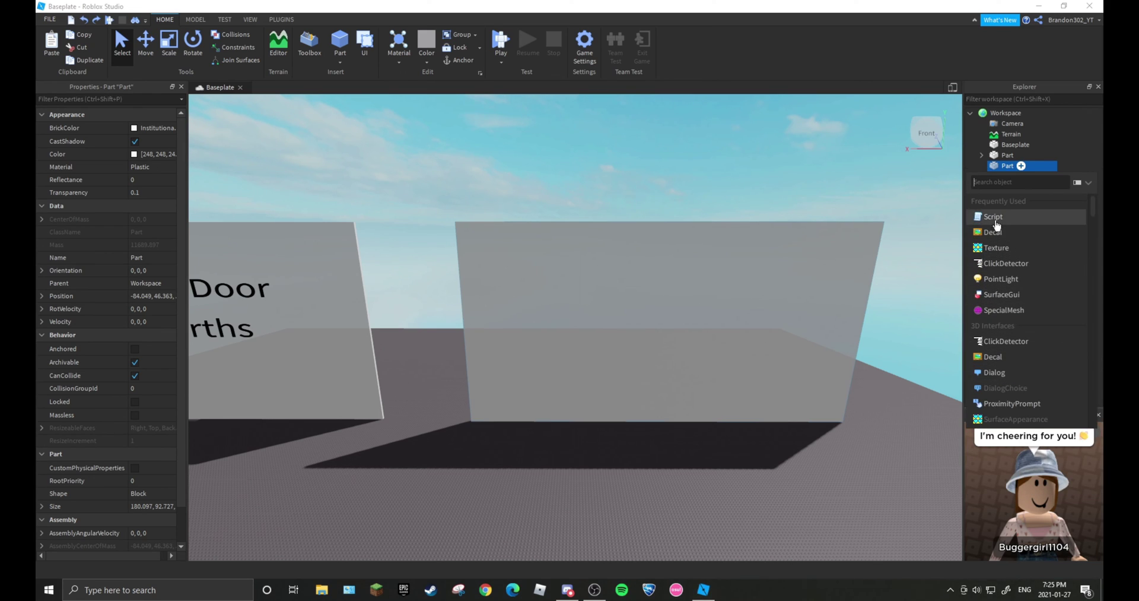
pyautogui.click(1035, 177)
pyautogui.rightClick(1024, 164)
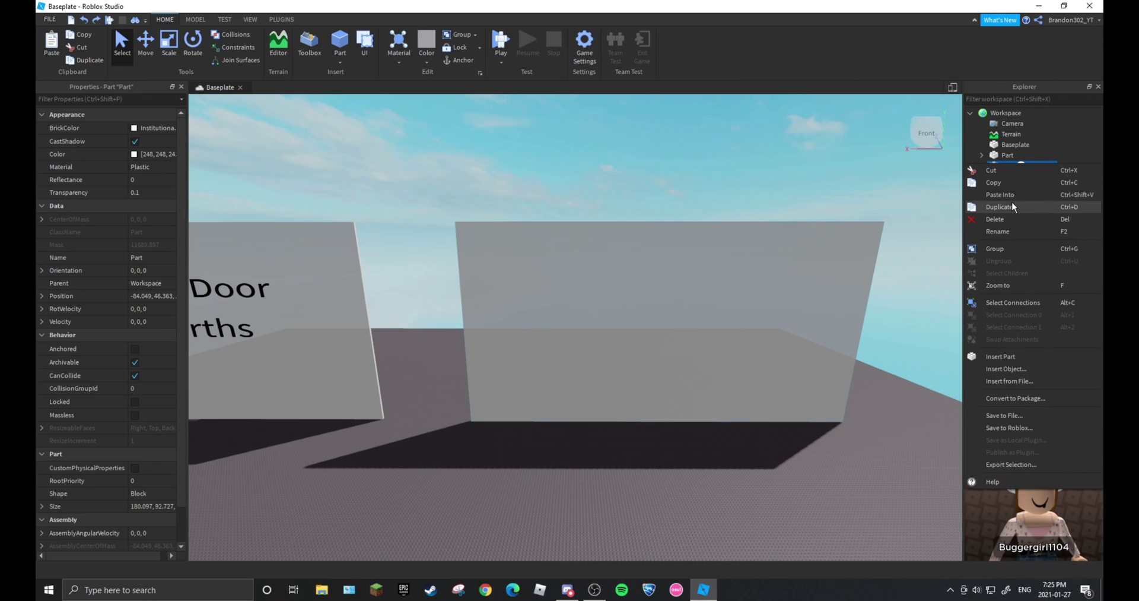
pyautogui.click(1006, 193)
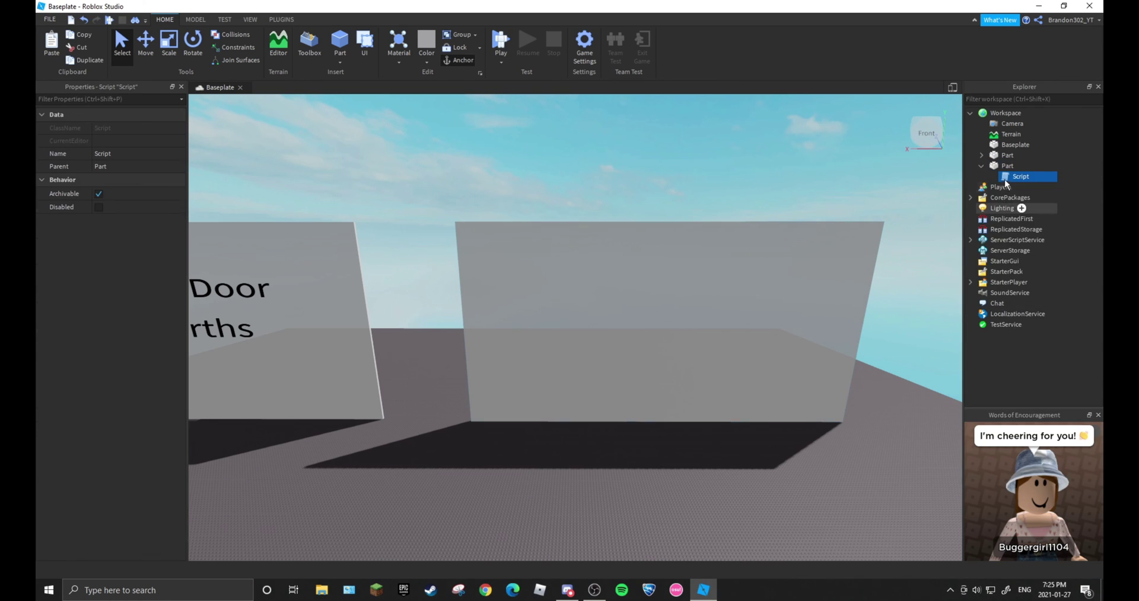
# - Open the second door's Script and review its touch-handling code
pyautogui.doubleClick(1006, 178)
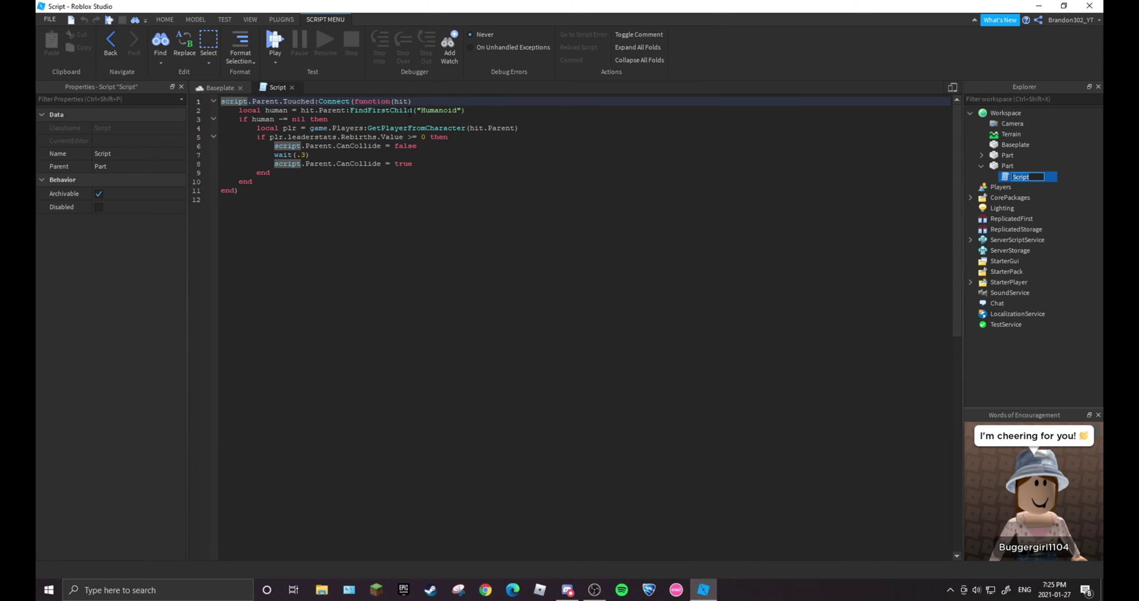
pyautogui.click(385, 187)
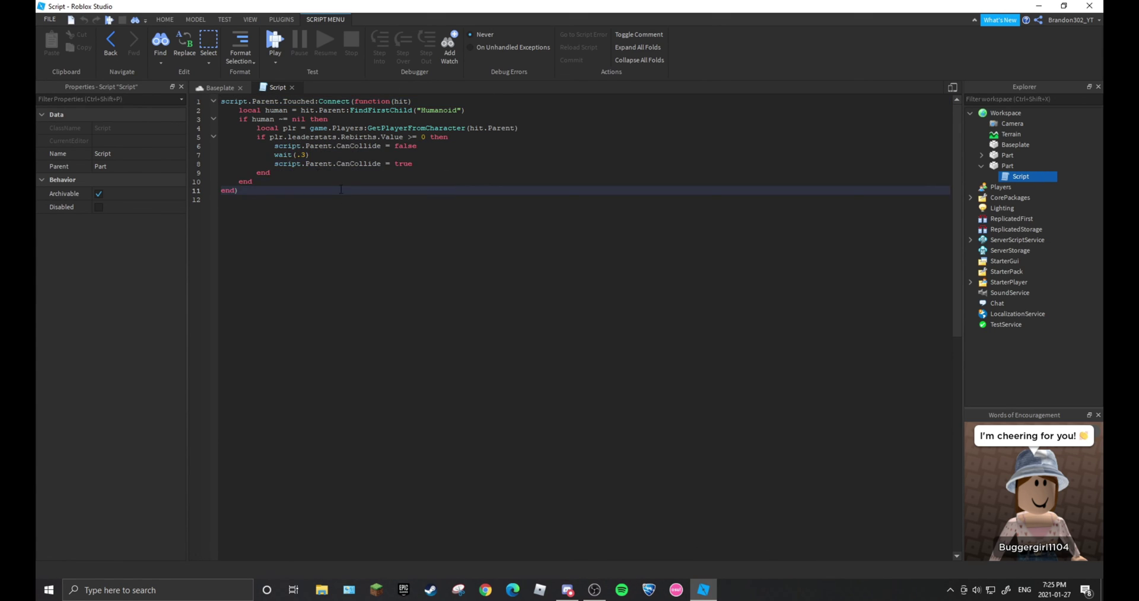
pyautogui.moveTo(270, 172); pyautogui.dragTo(237, 190)
pyautogui.click(385, 187)
pyautogui.click(426, 137)
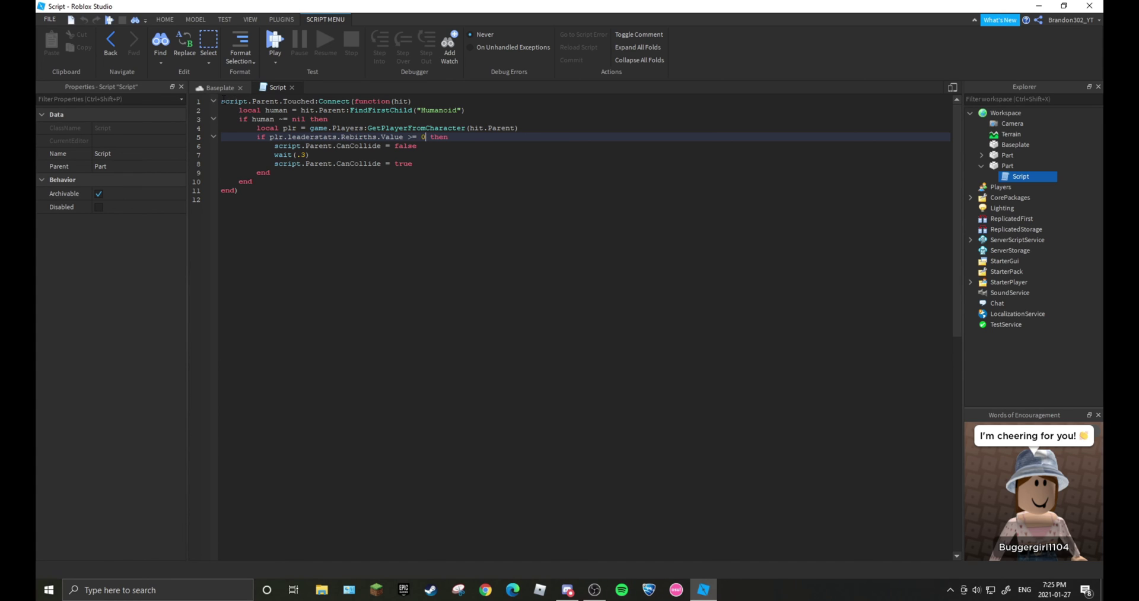
pyautogui.moveTo(222, 100); pyautogui.dragTo(414, 101)
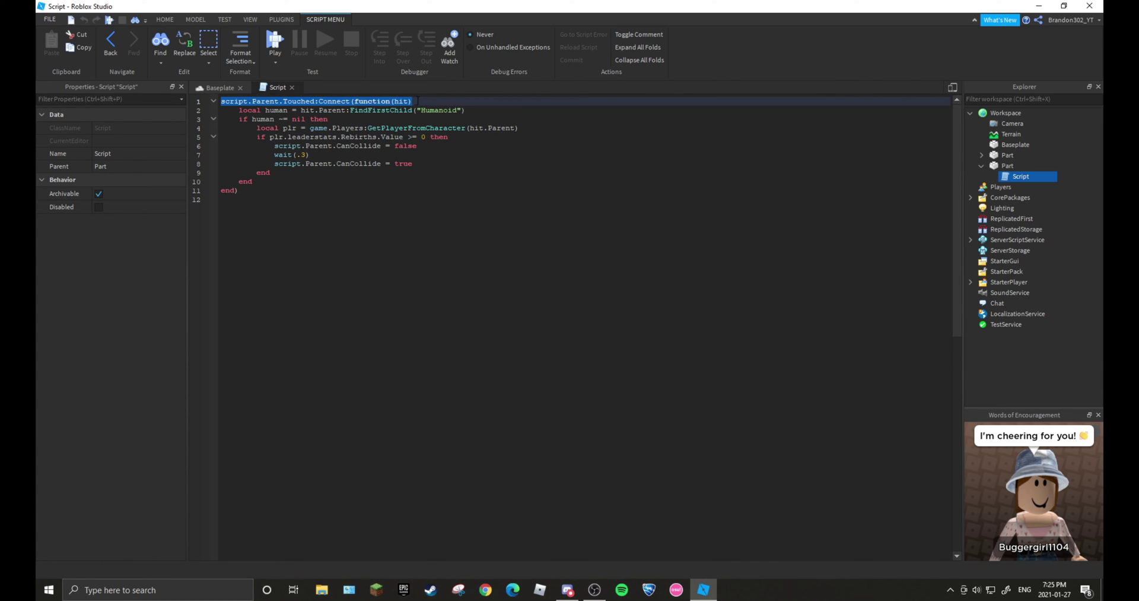
pyautogui.moveTo(222, 101); pyautogui.dragTo(346, 110)
pyautogui.doubleClick(356, 111)
# - Change the Rebirths check to >= 1 and the wait to 0.8 seconds
pyautogui.click(1008, 166)
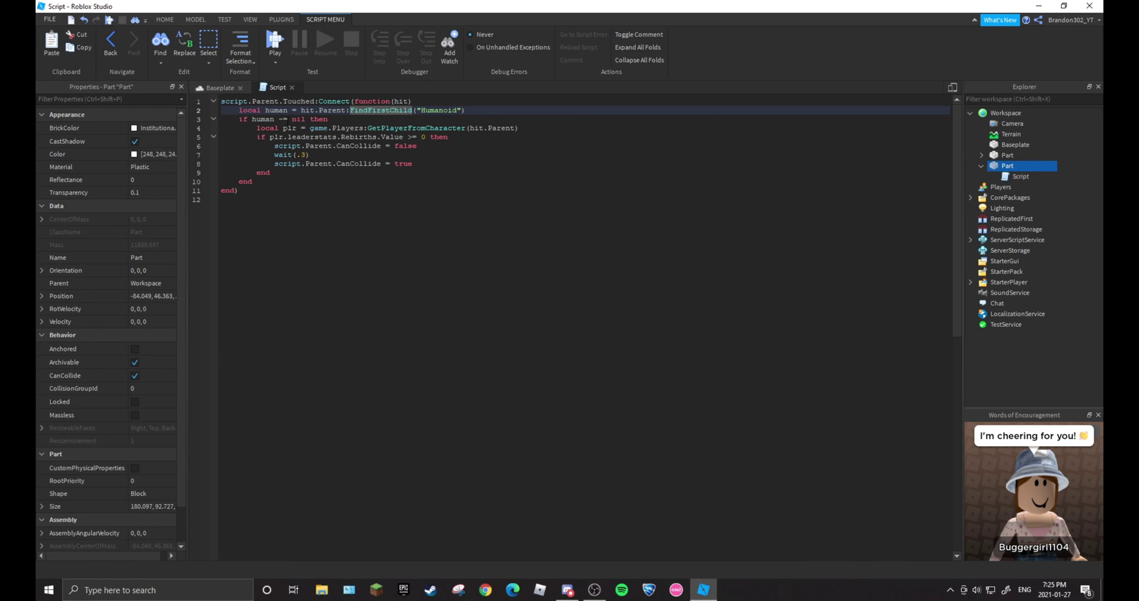
pyautogui.moveTo(234, 119); pyautogui.dragTo(489, 128)
pyautogui.press('Right')
pyautogui.click(522, 145)
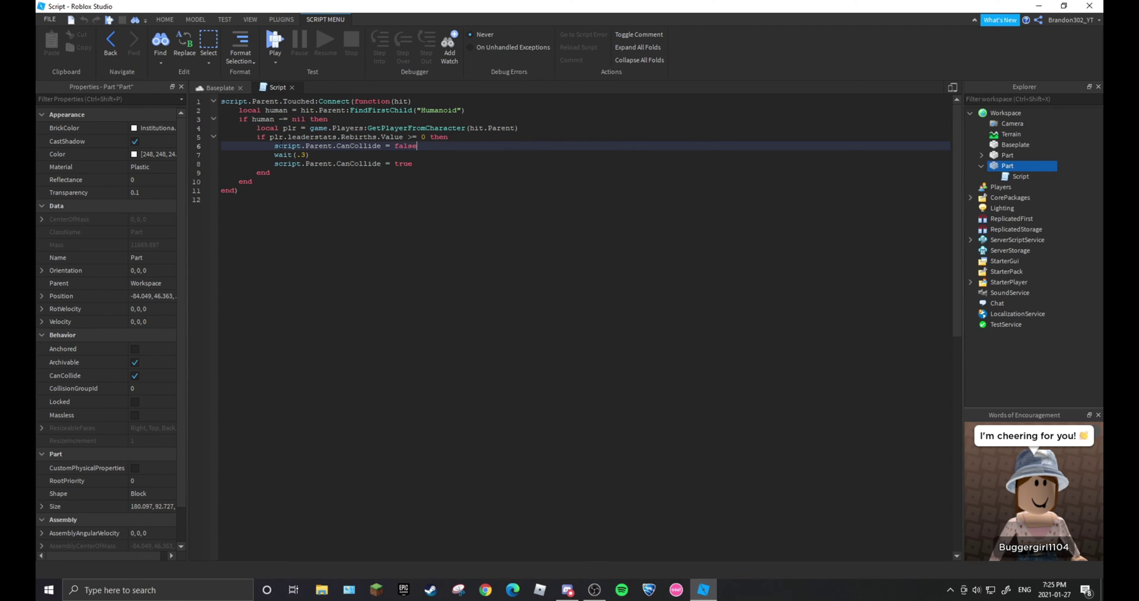
pyautogui.moveTo(259, 137); pyautogui.dragTo(411, 136)
pyautogui.click(488, 162)
pyautogui.click(426, 137)
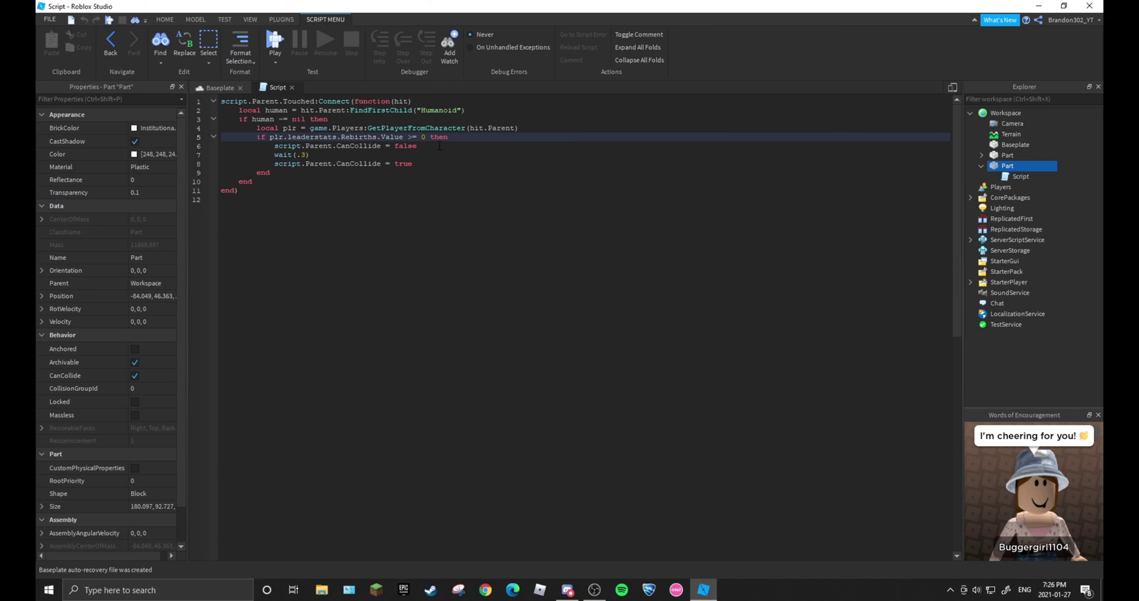
pyautogui.write('1')
pyautogui.click(349, 154)
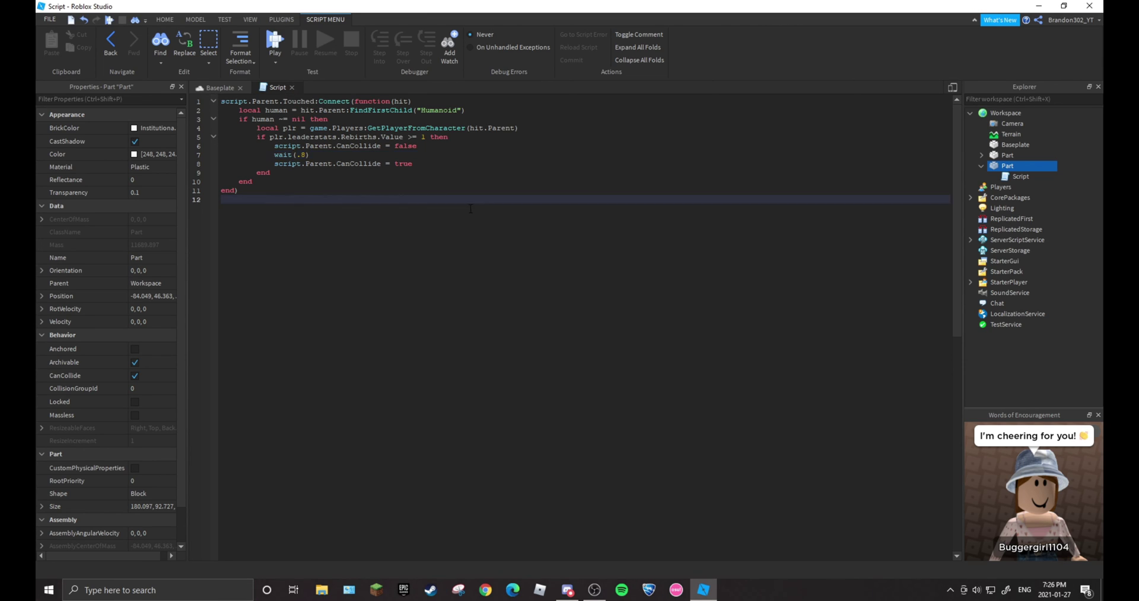
pyautogui.moveTo(347, 192); pyautogui.dragTo(359, 137)
pyautogui.click(347, 191)
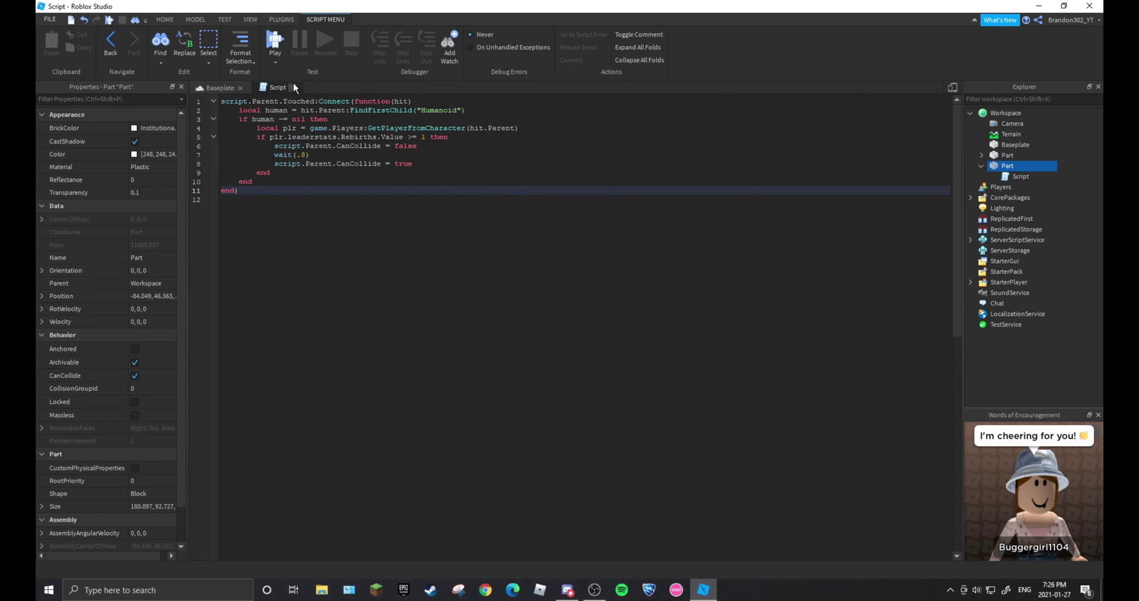
pyautogui.click(293, 86)
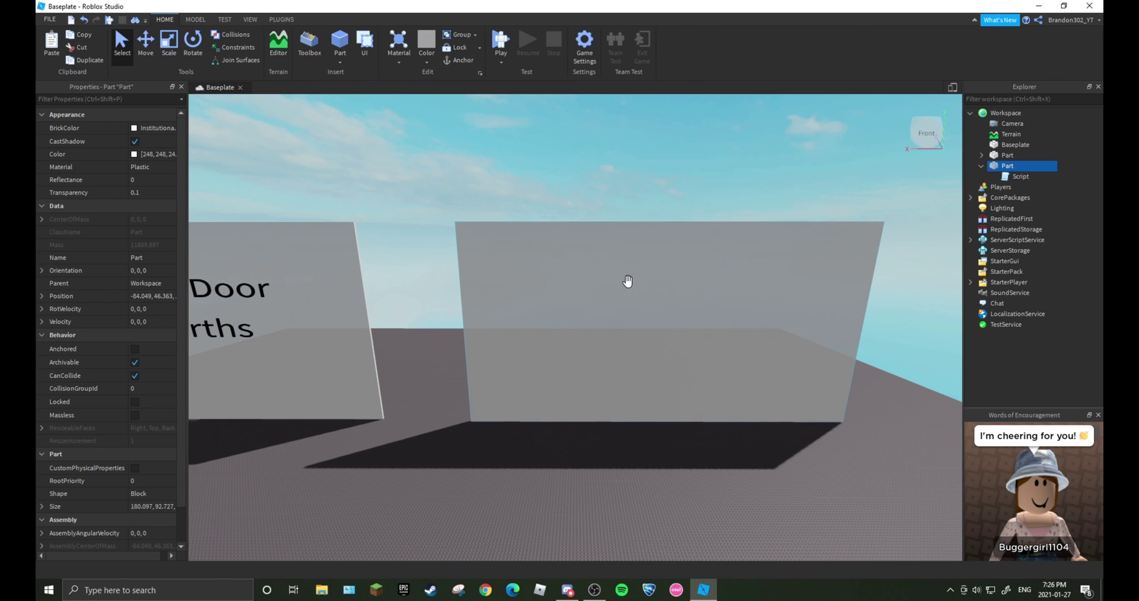
pyautogui.click(494, 50)
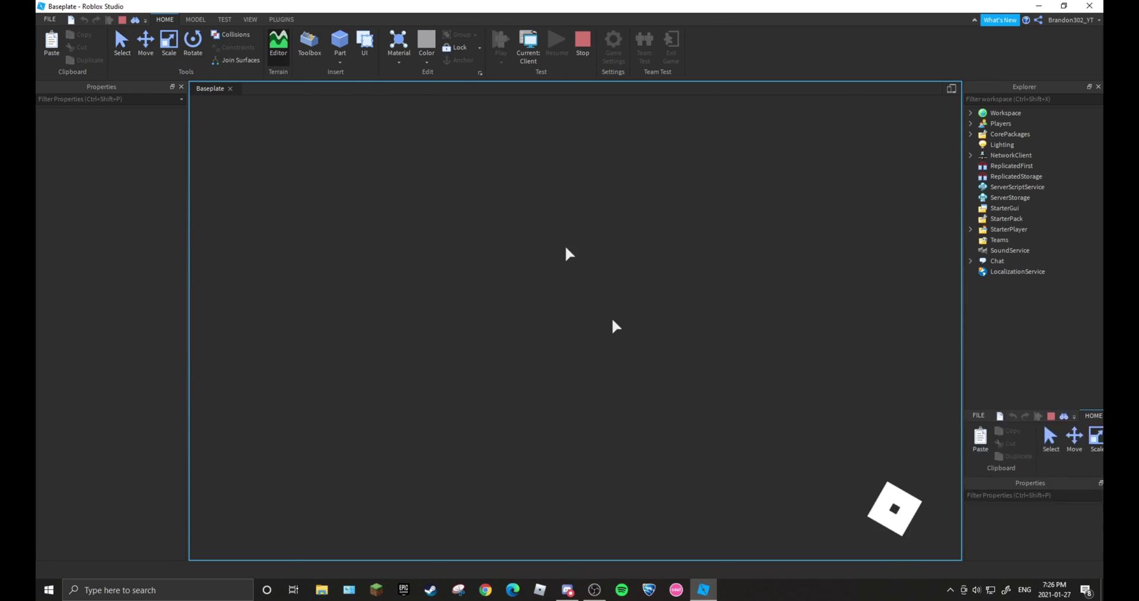
pyautogui.press('w')
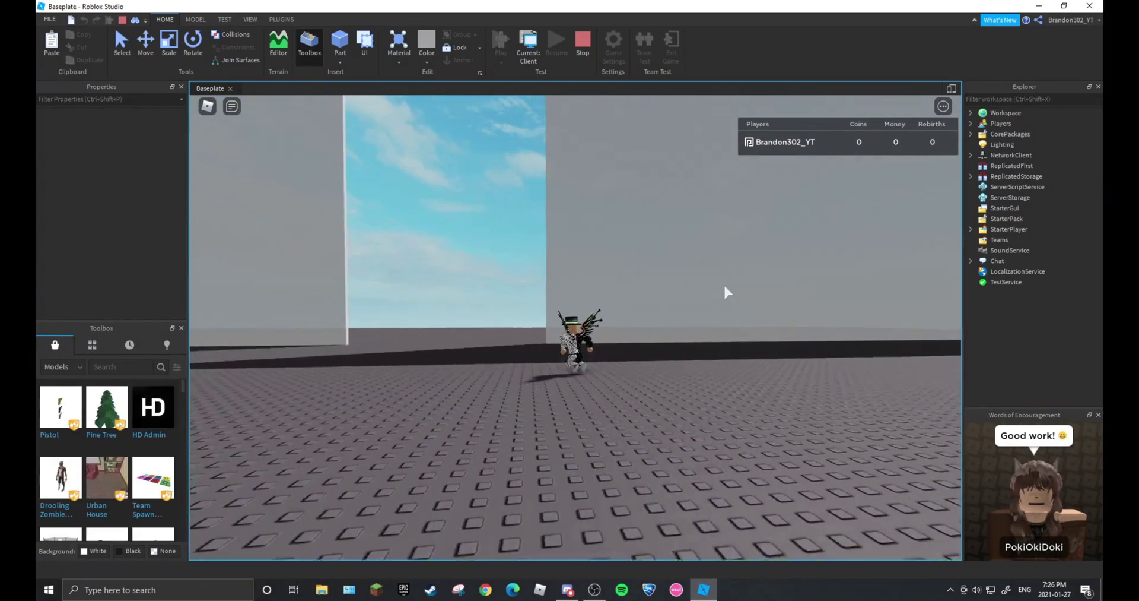
pyautogui.moveTo(724, 284); pyautogui.dragTo(724, 284, button='right')
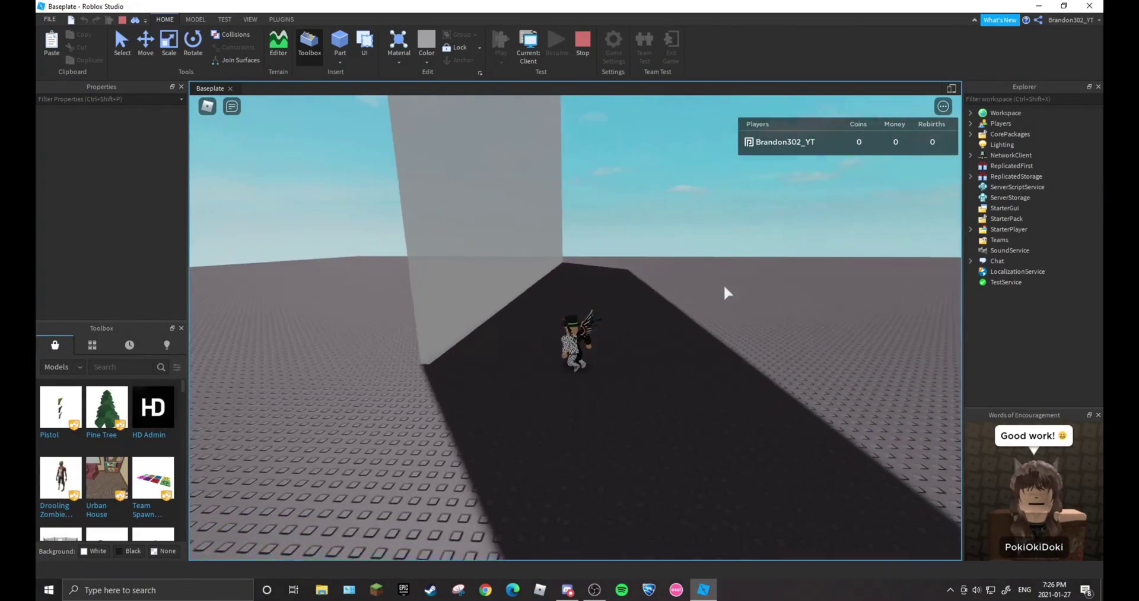
pyautogui.press('w')
pyautogui.press('s')
pyautogui.press('a')
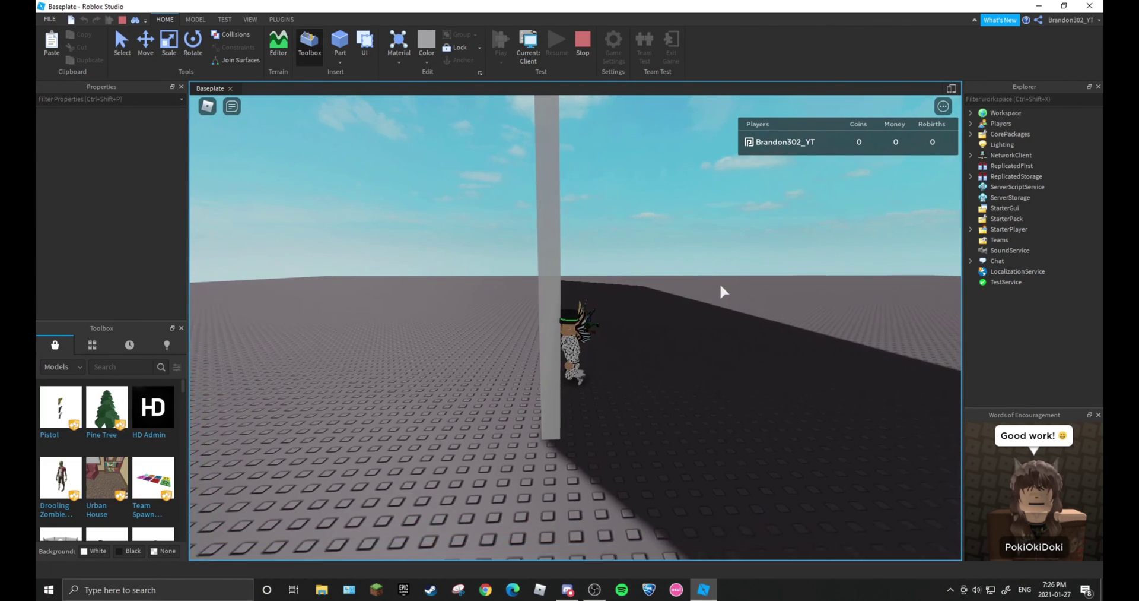
pyautogui.press('a')
pyautogui.press('a')
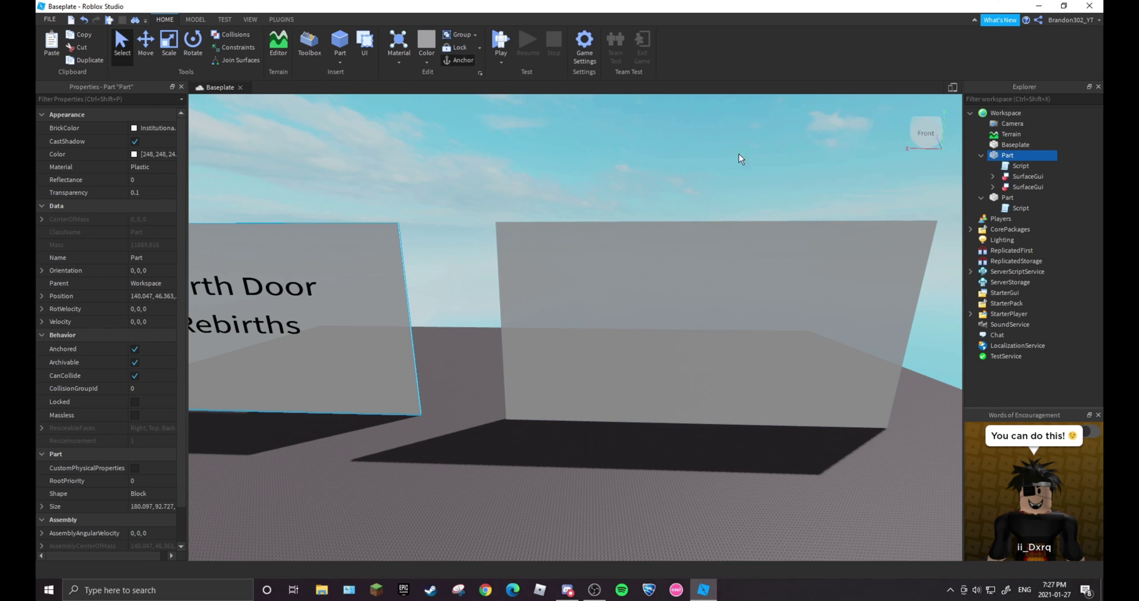
# - With the second door part selected, start another playtest and run the character to the door
pyautogui.click(552, 287)
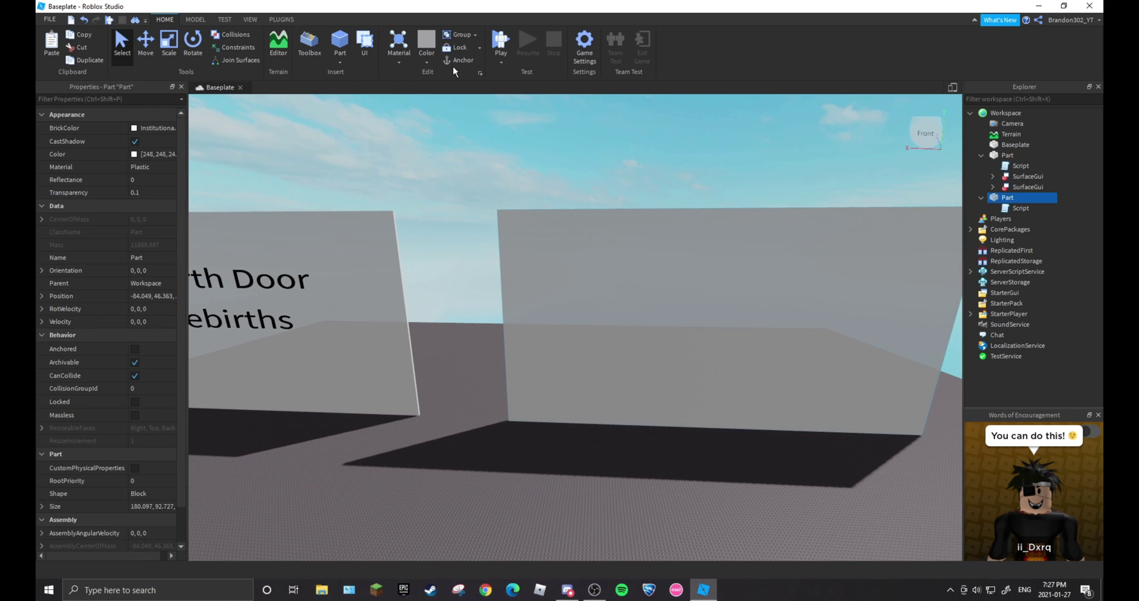
pyautogui.click(500, 50)
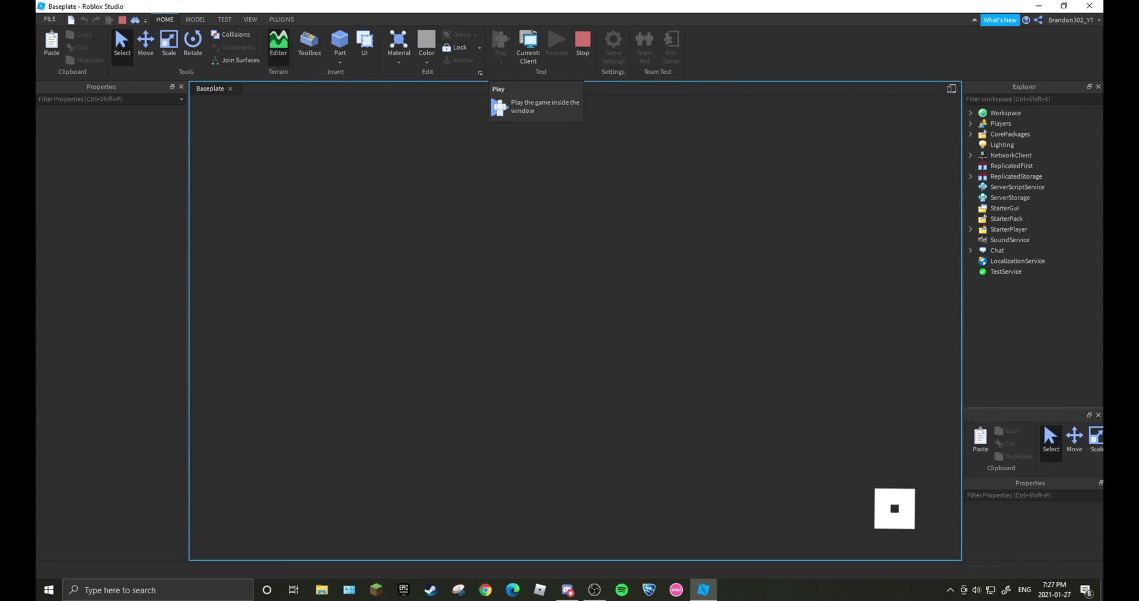
pyautogui.press('w')
pyautogui.press('w')
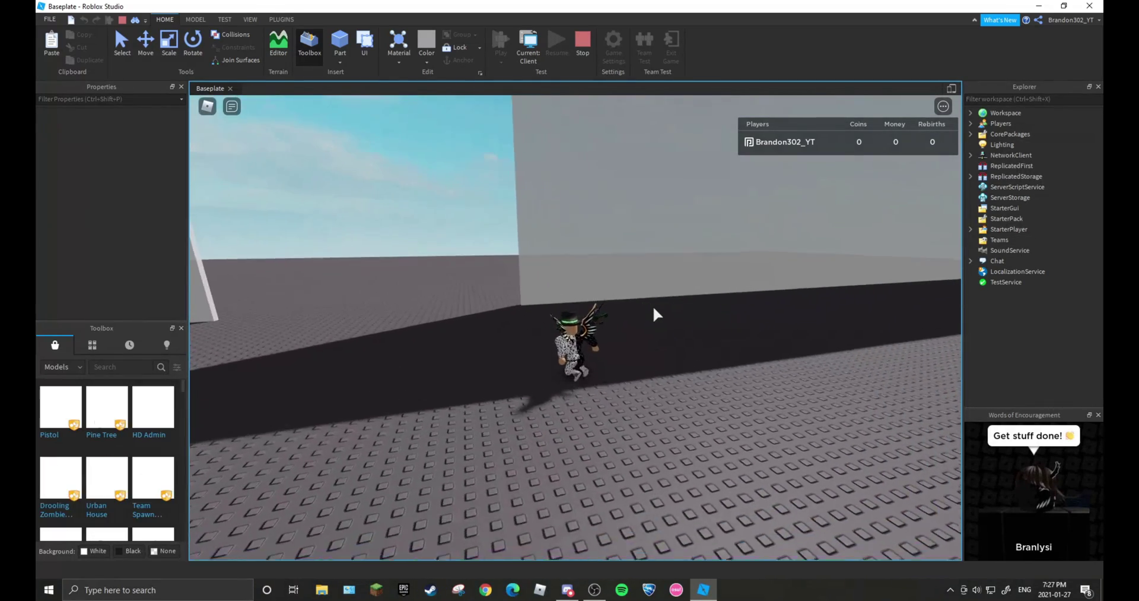
pyautogui.press('w')
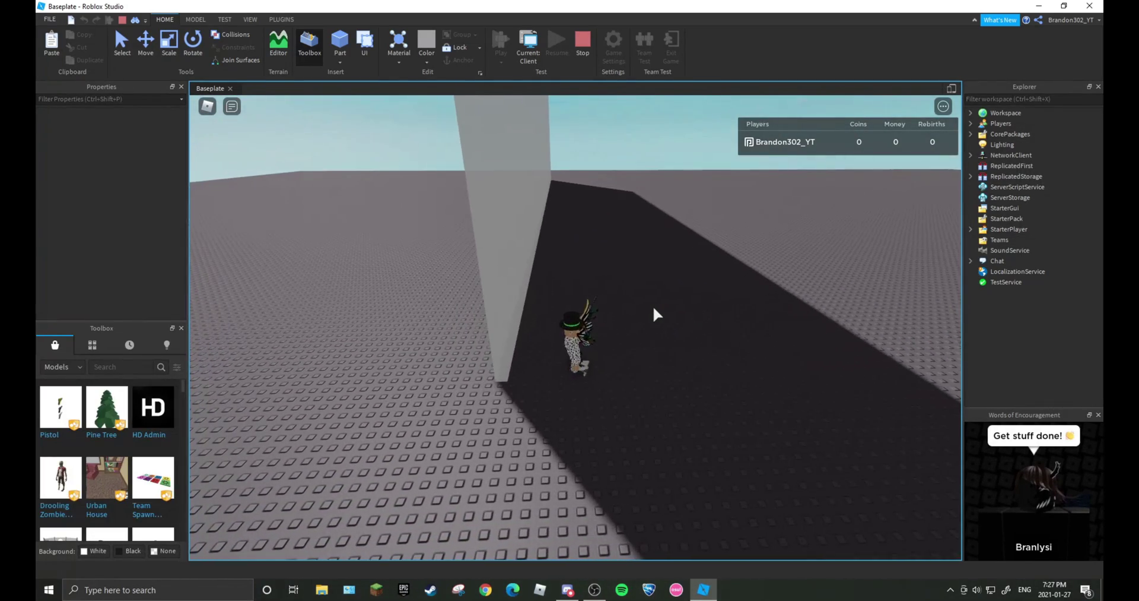
pyautogui.press('w')
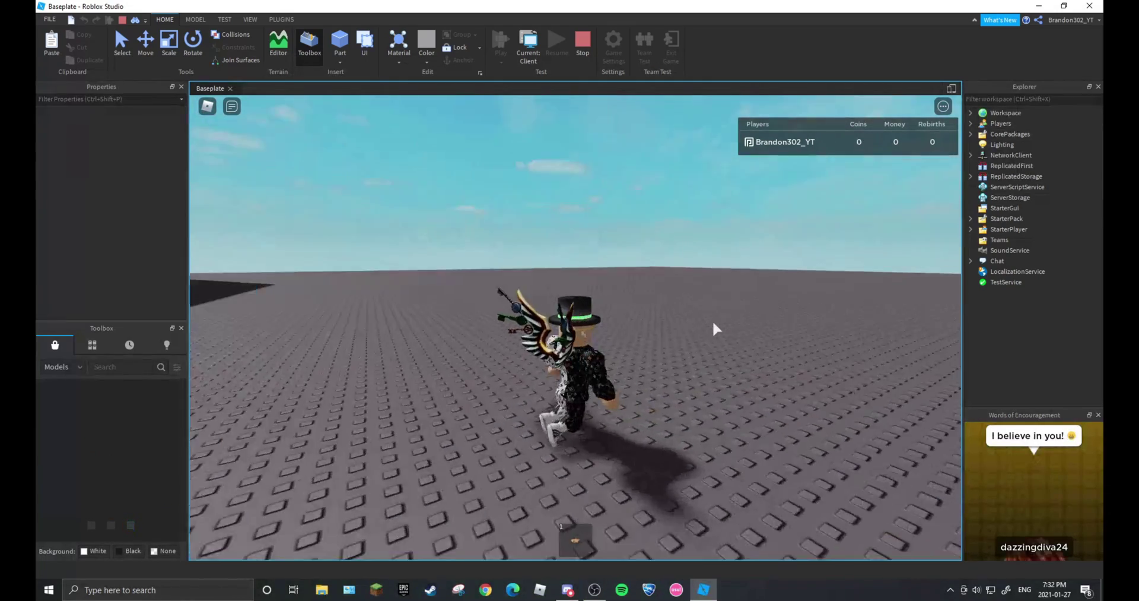
# - Swing the camera around the labeled door and equip the first hotbar item as rebirths climb to 17
pyautogui.moveTo(713, 323); pyautogui.dragTo(713, 324, button='right')
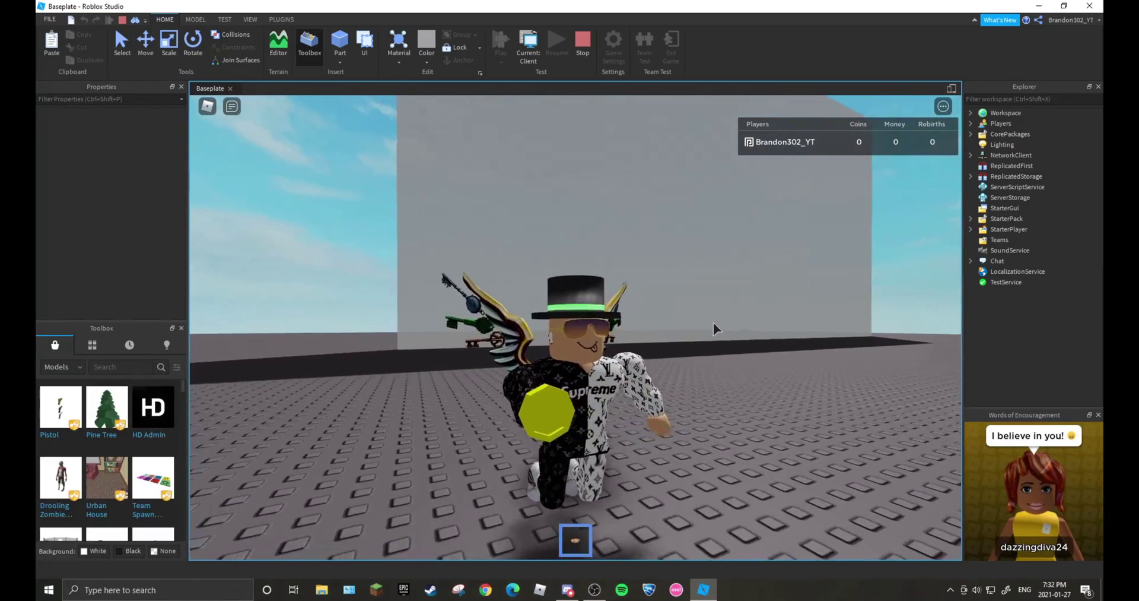
pyautogui.scroll(3, 715, 328)
pyautogui.press('w')
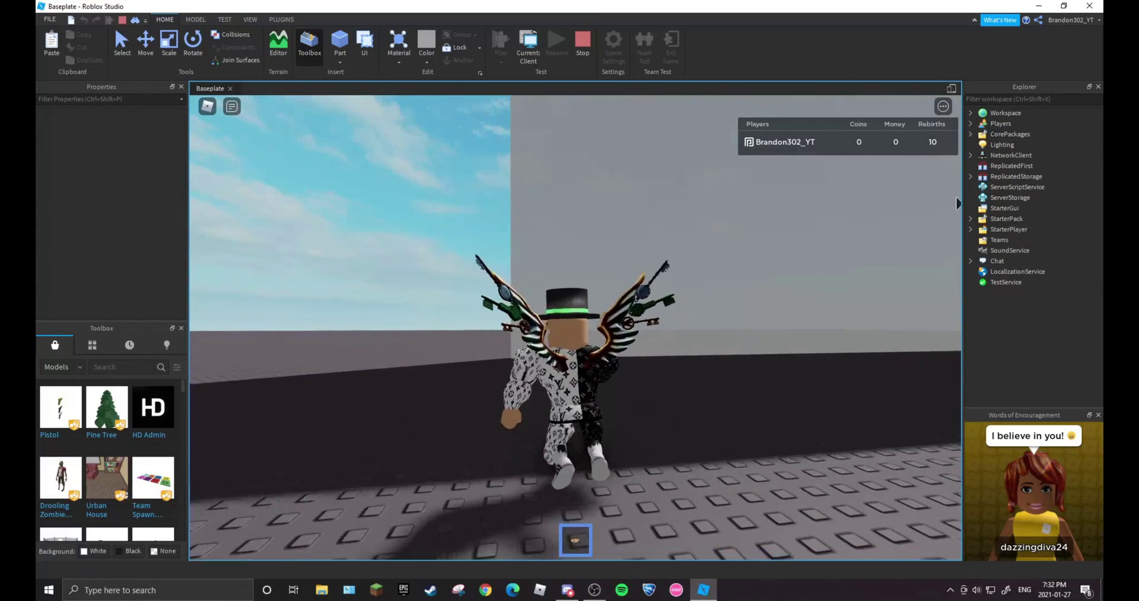
pyautogui.moveTo(778, 255); pyautogui.dragTo(777, 255, button='right')
pyautogui.moveTo(595, 230)
pyautogui.mouseDown(button='right')
pyautogui.moveTo(686, 280)
pyautogui.moveTo(646, 299)
pyautogui.mouseUp(button='right')
pyautogui.press('1')
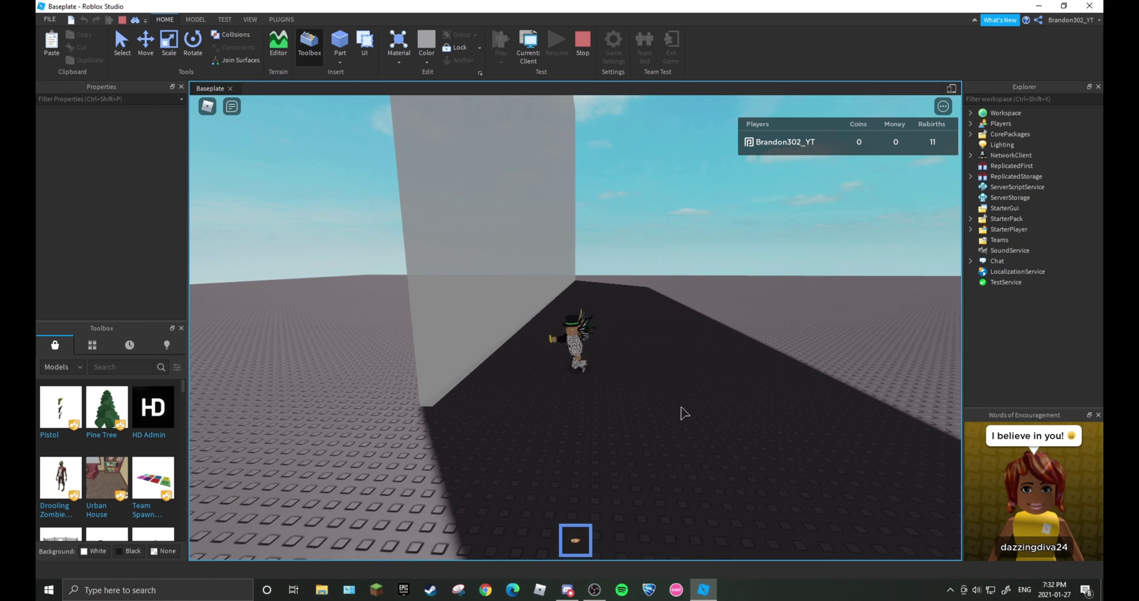
pyautogui.press('1')
pyautogui.moveTo(682, 409); pyautogui.dragTo(809, 363, button='right')
pyautogui.press('1')
# - Stop the playtest and collapse the StarterCoin and StarterPack nodes in Explorer
pyautogui.click(582, 48)
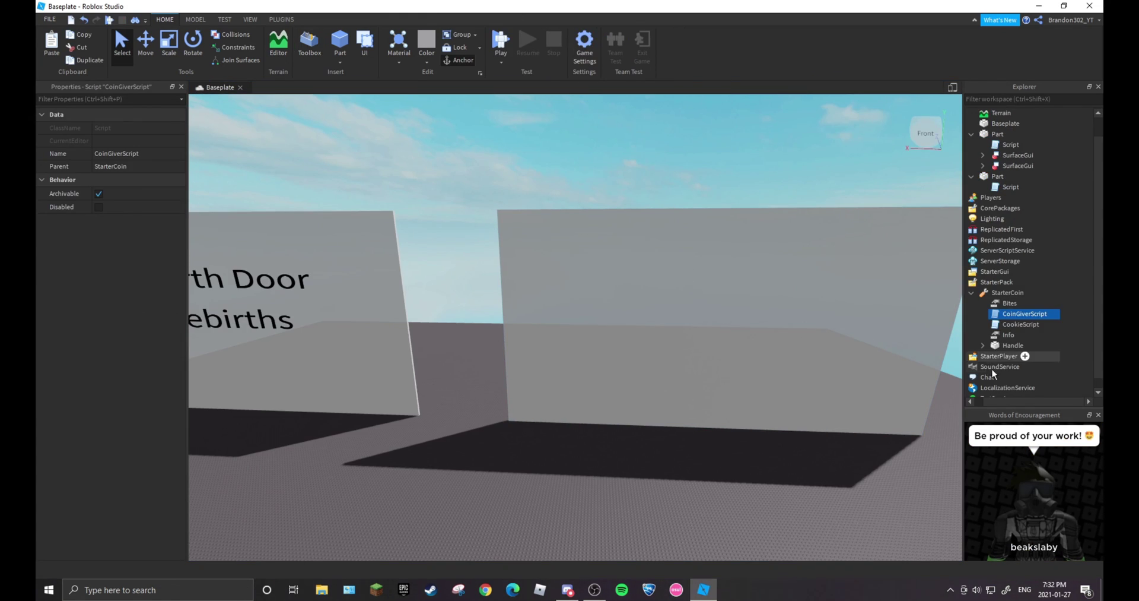
pyautogui.rightClick(994, 291)
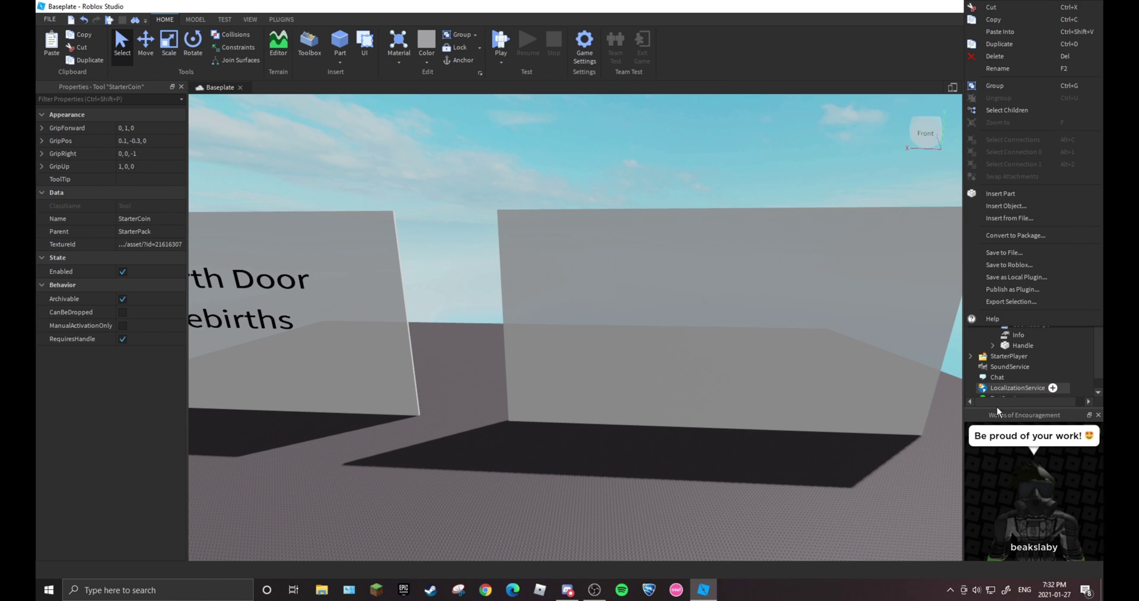
pyautogui.click(996, 404)
pyautogui.click(969, 300)
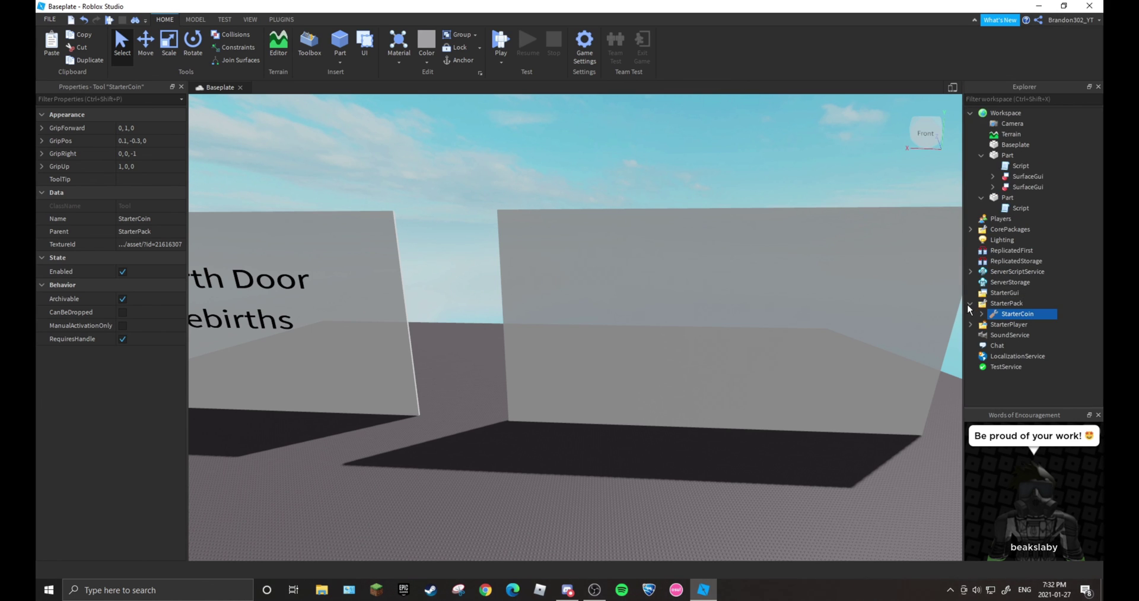
pyautogui.click(970, 303)
# - Select the second door part, collapse its Explorer children and pan to show both doors
pyautogui.click(725, 338)
pyautogui.scroll(3, 724, 339)
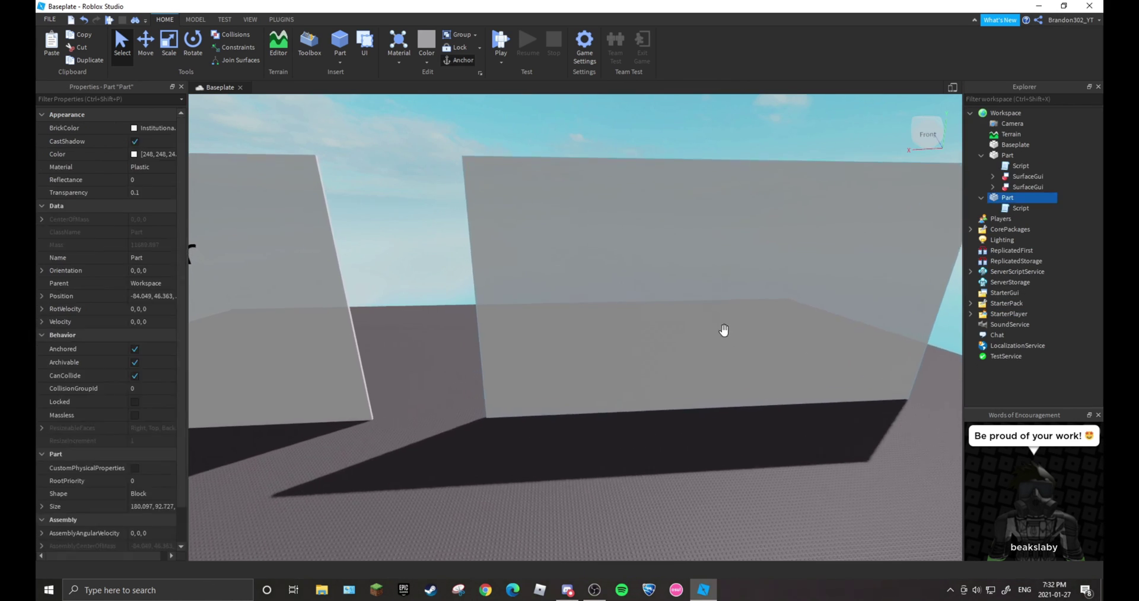
pyautogui.scroll(3, 721, 333)
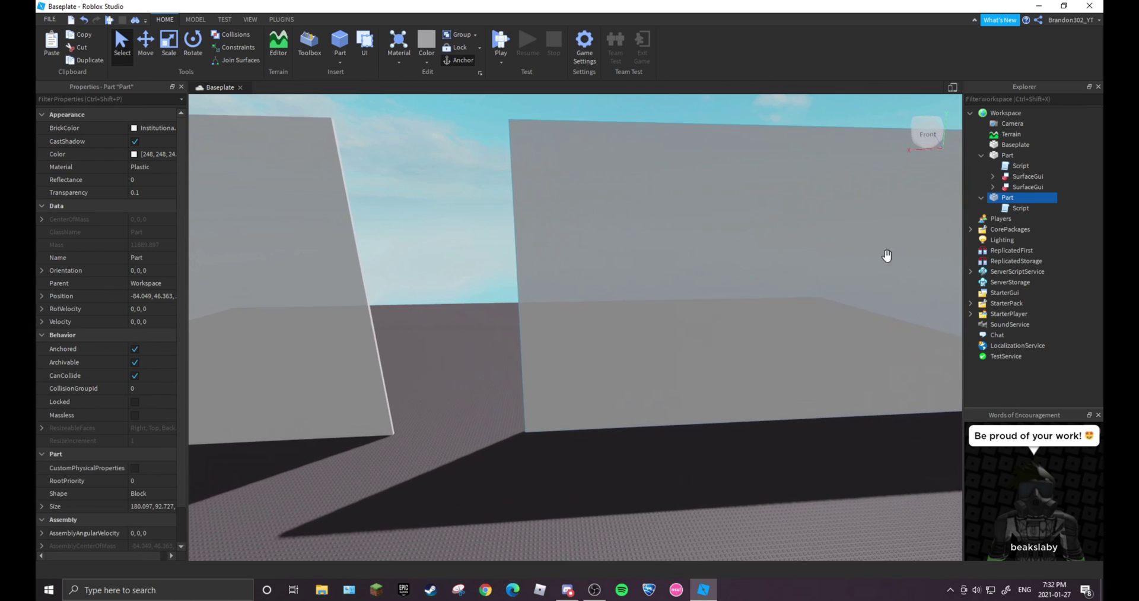
pyautogui.click(980, 198)
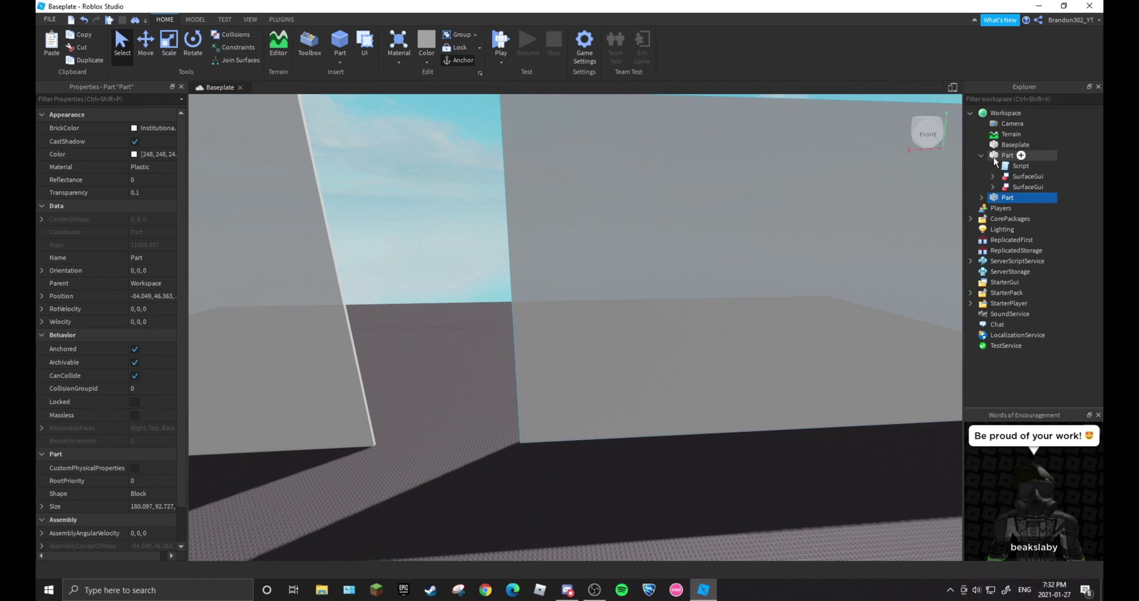
pyautogui.scroll(-5, 803, 295)
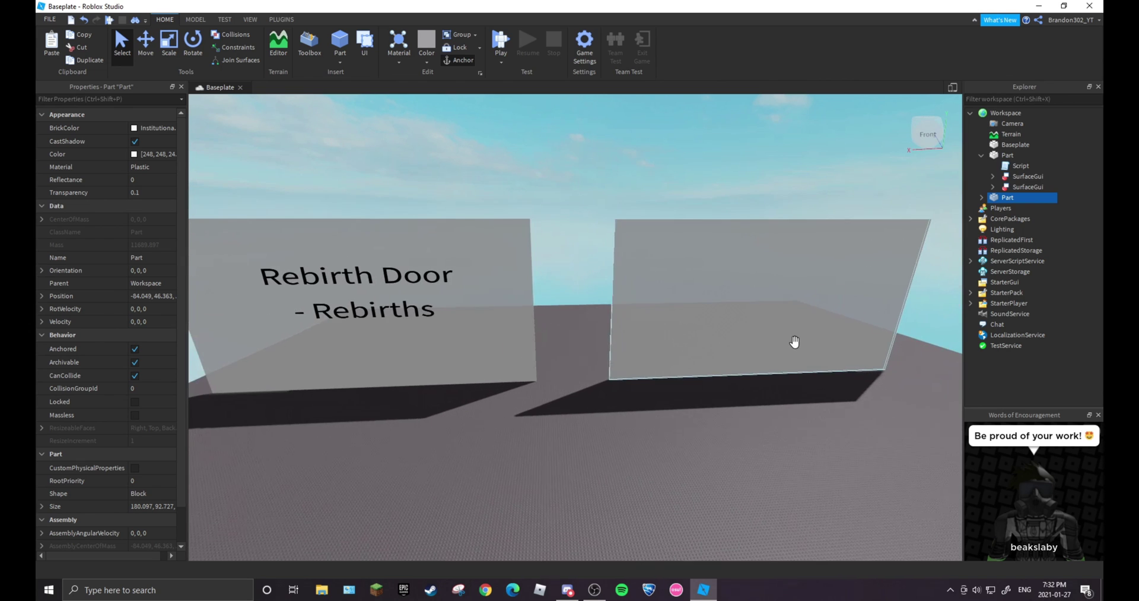
pyautogui.moveTo(795, 342); pyautogui.dragTo(763, 342, button='middle')
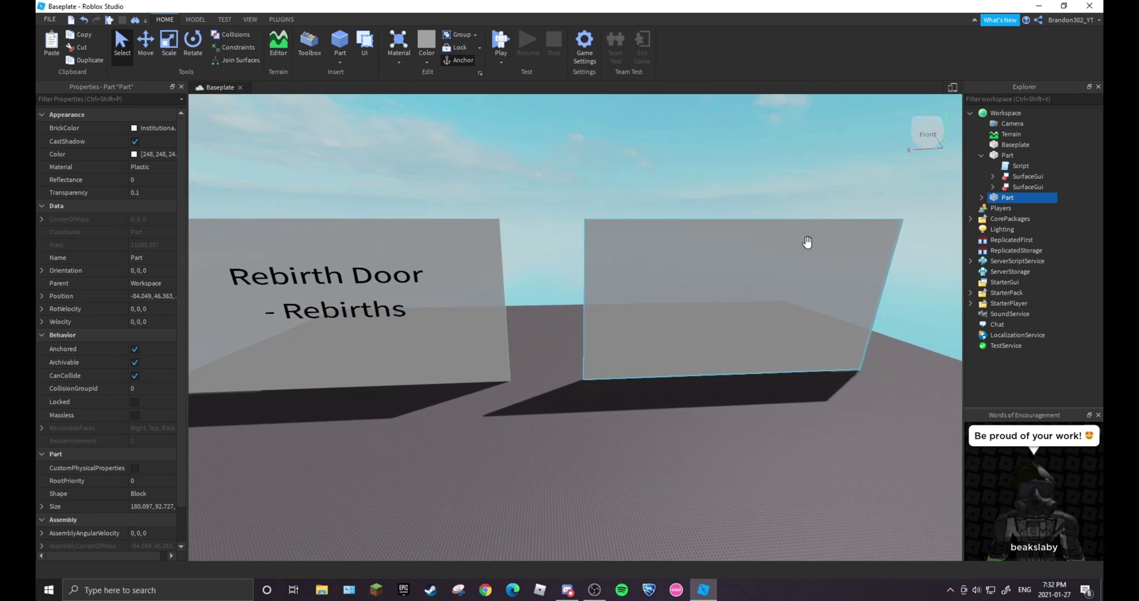
# - Deselect the door, angle the view toward both doors, and start a playtest with the leaderboard toggled
pyautogui.click(1067, 187)
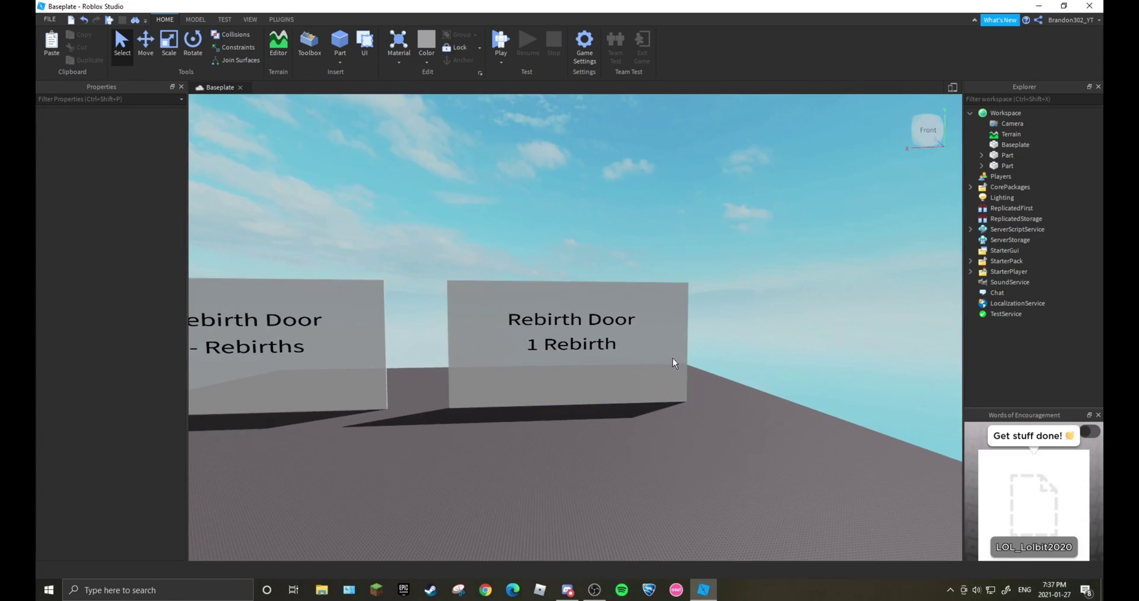
pyautogui.moveTo(642, 355); pyautogui.dragTo(632, 335, button='right')
pyautogui.click(501, 40)
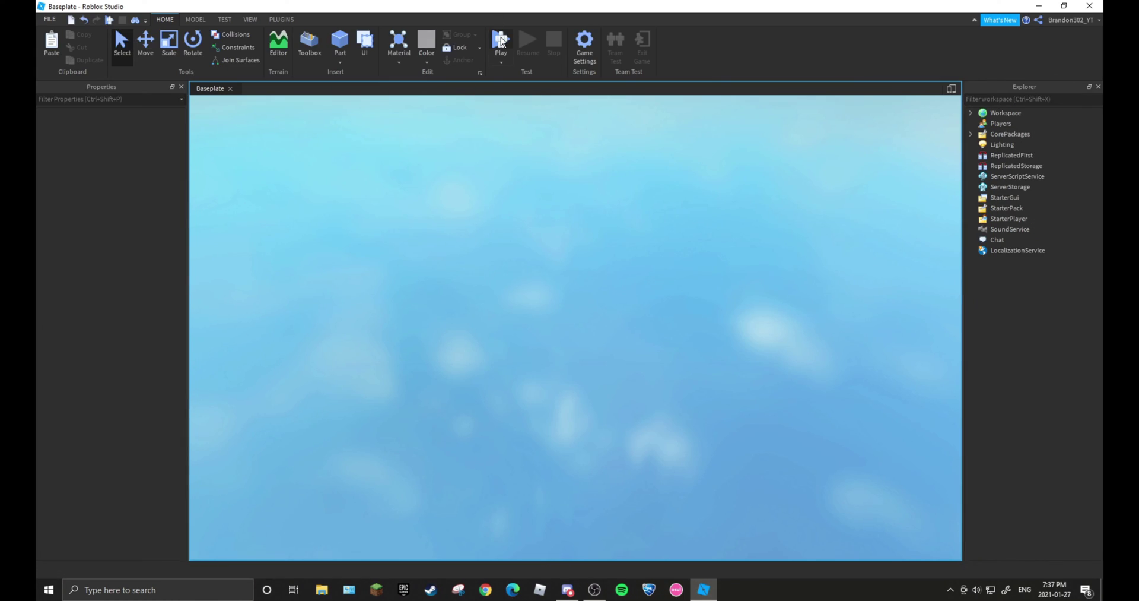
pyautogui.click(502, 40)
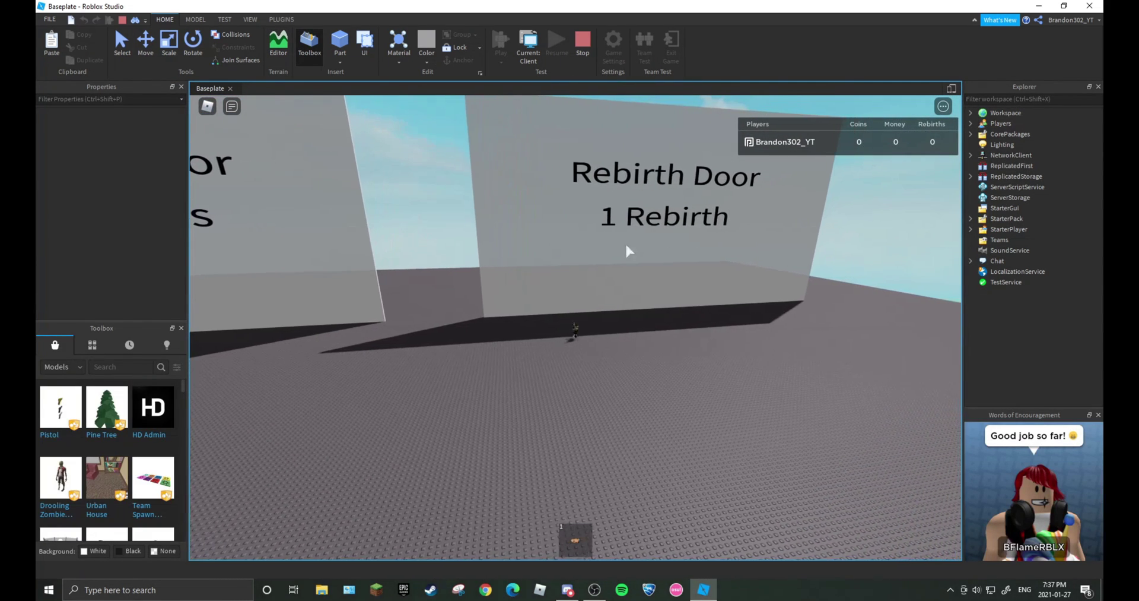
pyautogui.press('Tab')
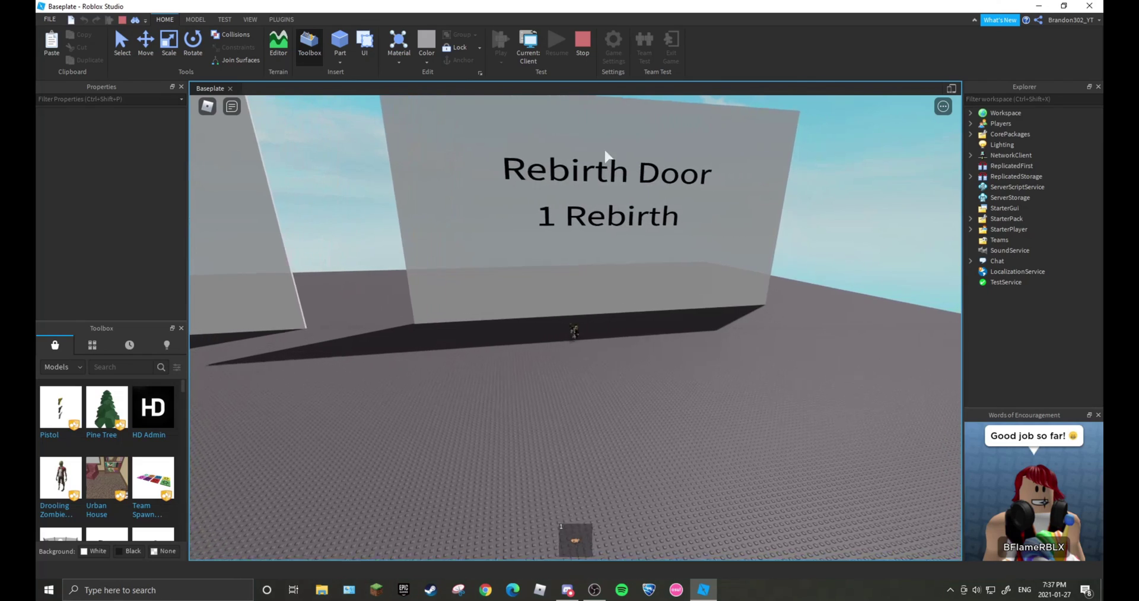
pyautogui.press('Tab')
pyautogui.press('Tab')
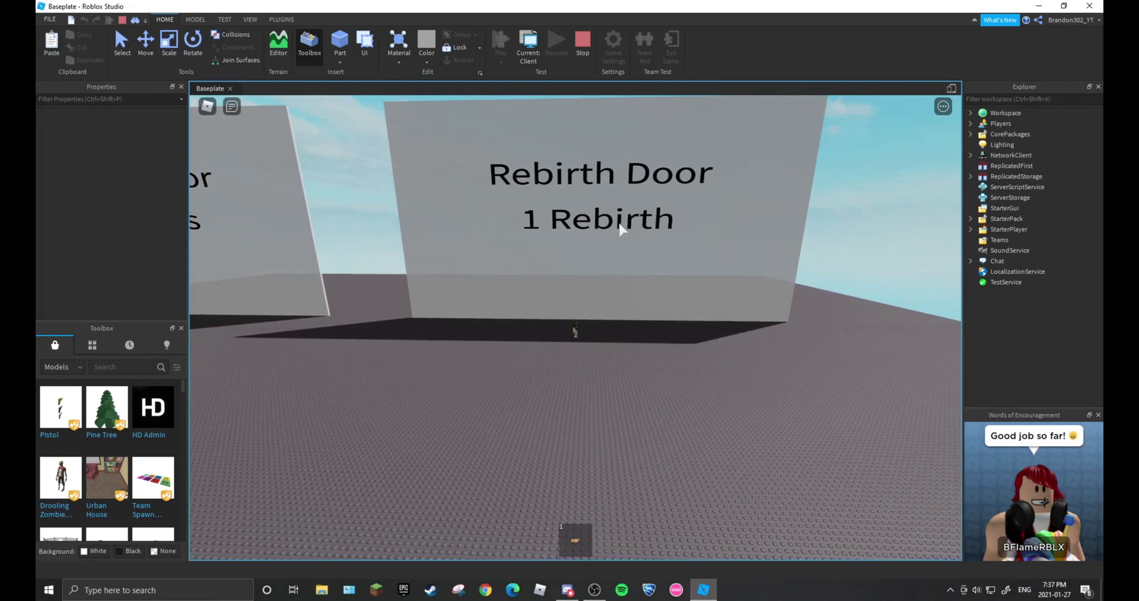
# - Walk and jump the character toward the 1 Rebirth door wall
pyautogui.scroll(3, 655, 274)
pyautogui.scroll(3, 654, 276)
pyautogui.scroll(3, 654, 277)
pyautogui.scroll(2, 656, 282)
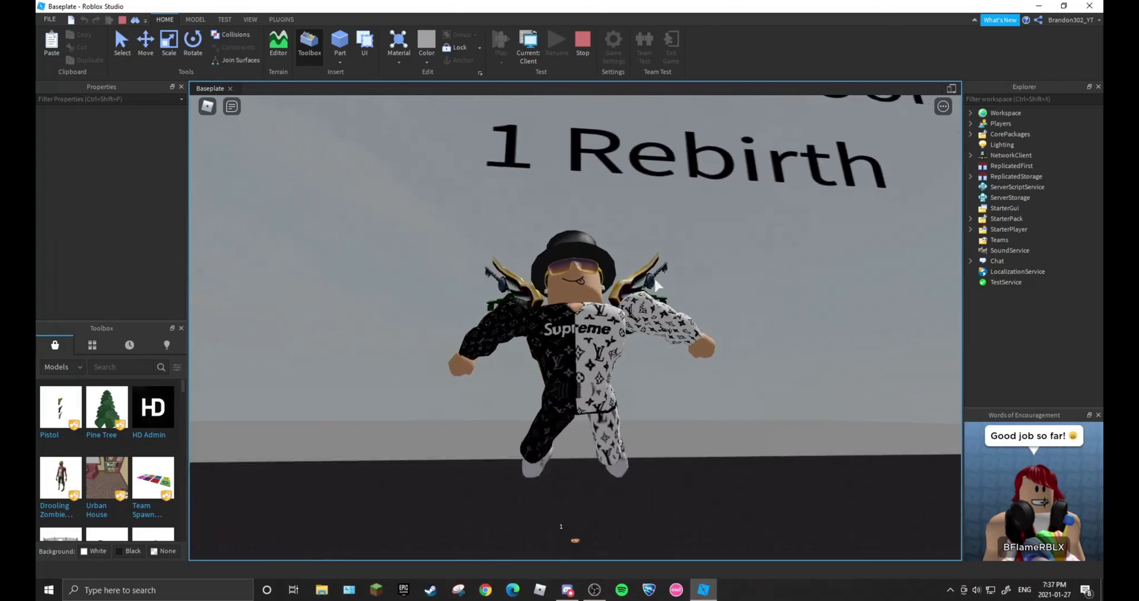
pyautogui.scroll(-3, 656, 285)
pyautogui.scroll(-2, 654, 284)
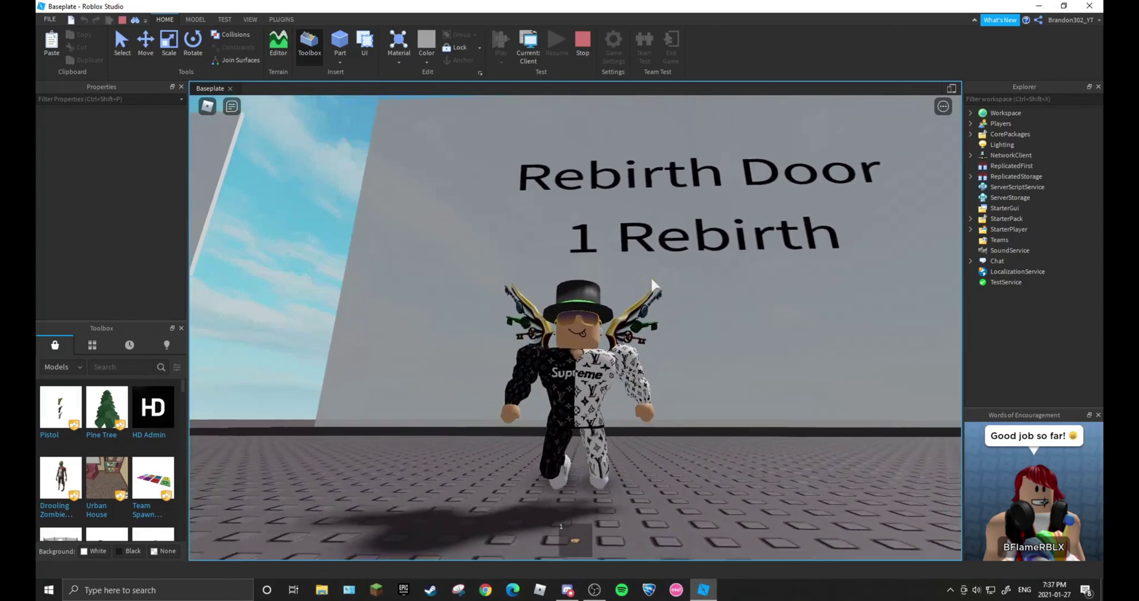
pyautogui.press('w')
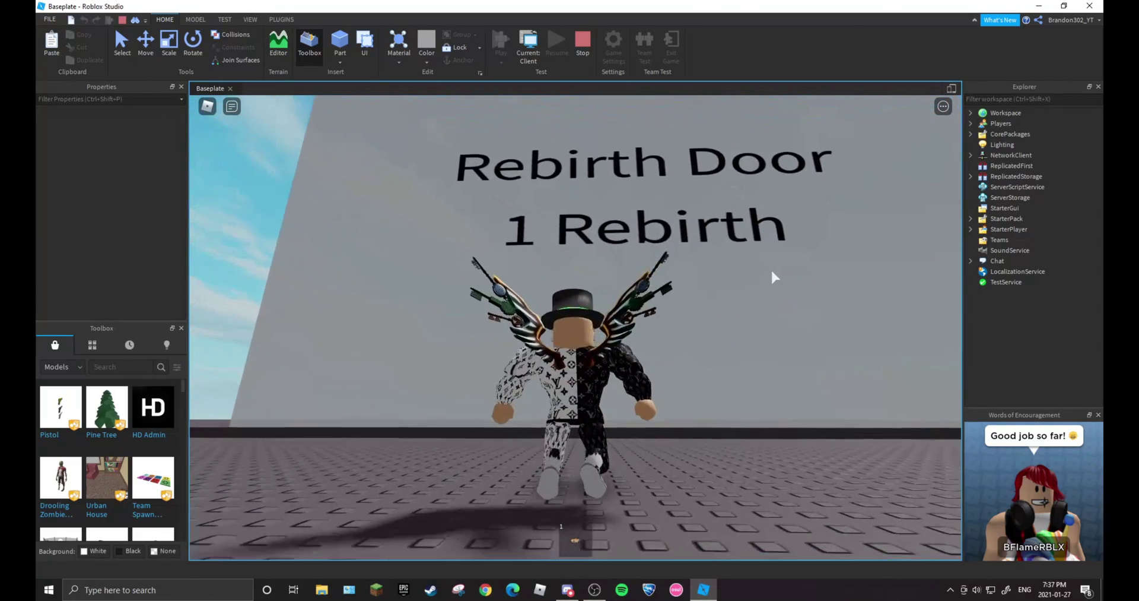
pyautogui.press('space')
pyautogui.scroll(-5, 676, 263)
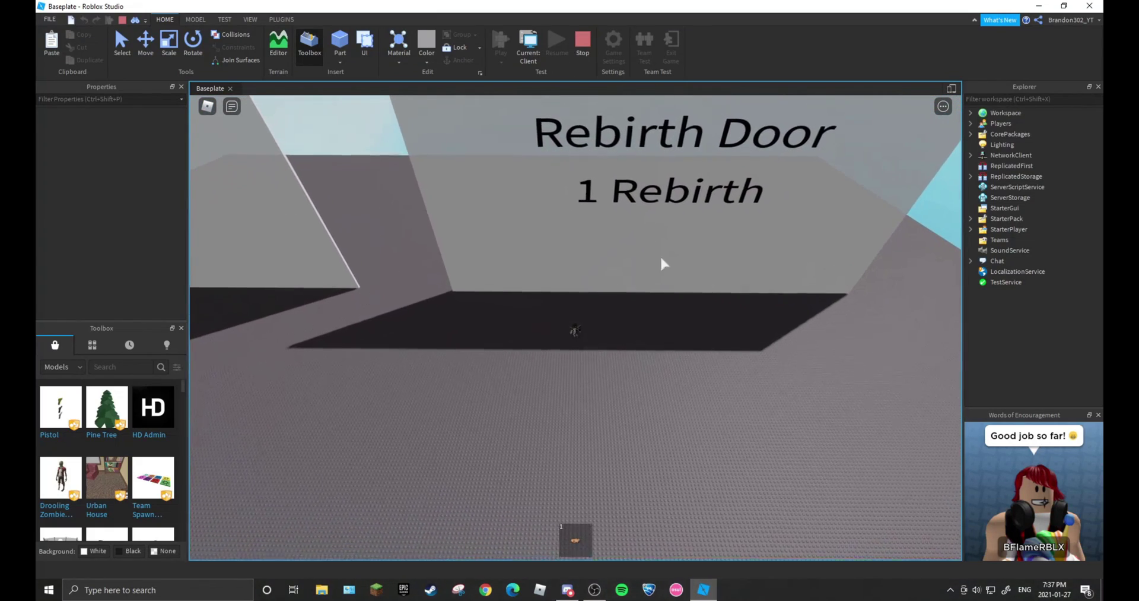
pyautogui.scroll(1, 652, 223)
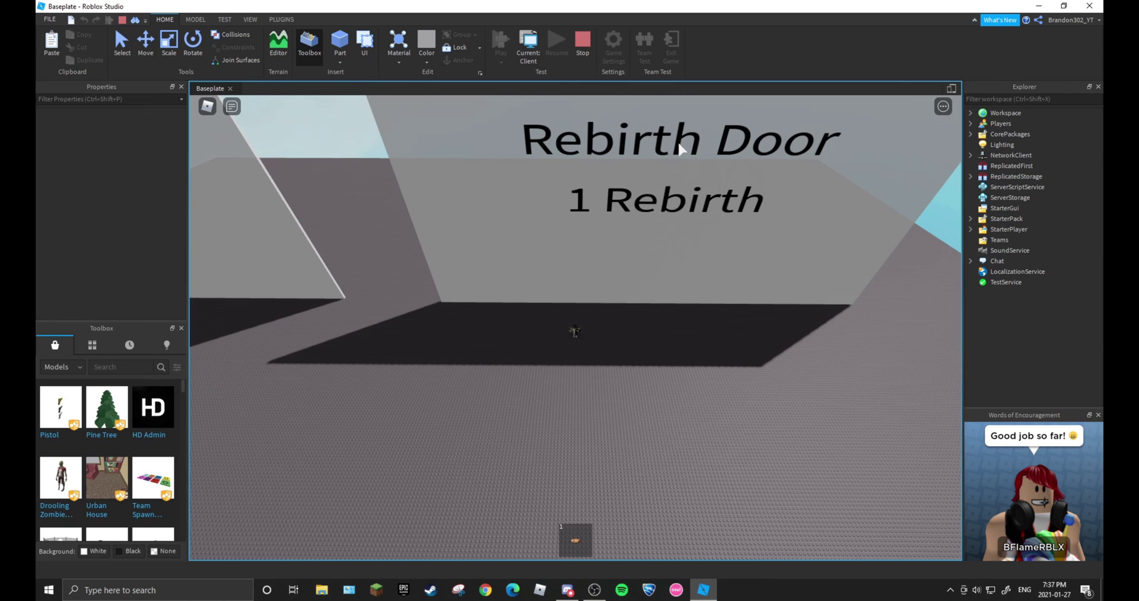
# - Walk along the door, toggle the first hotbar tool, and show the leaderboard with 4 rebirths
pyautogui.press('a')
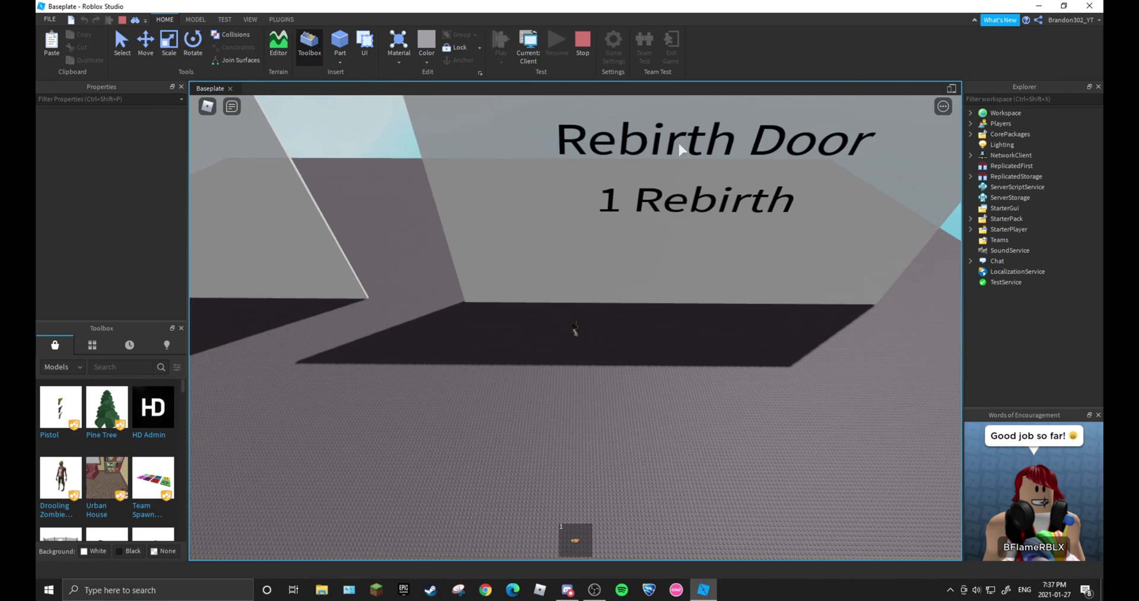
pyautogui.press('w')
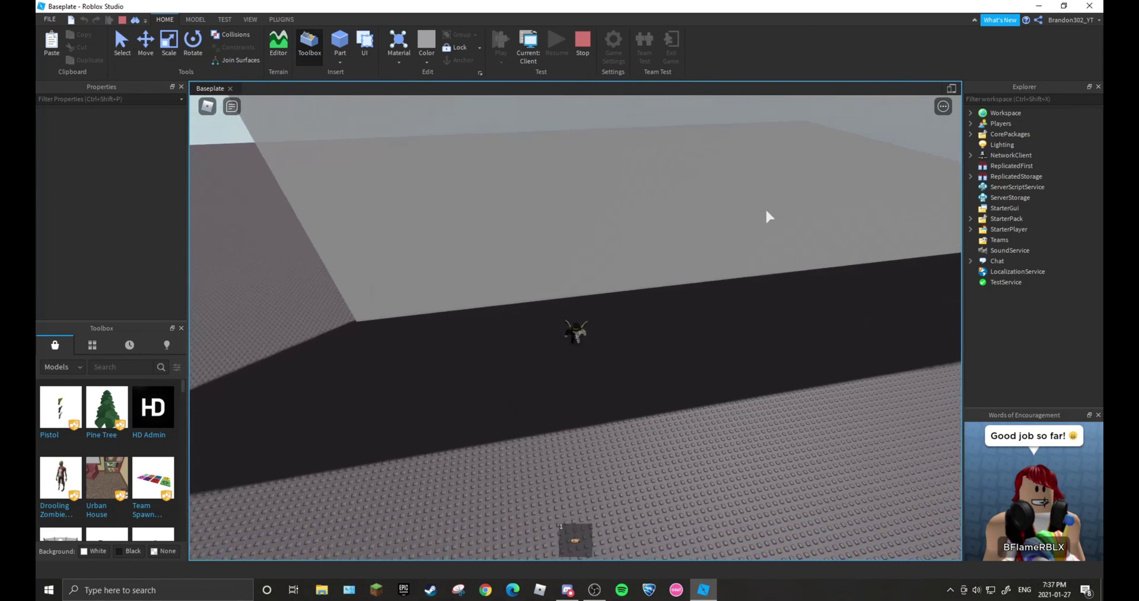
pyautogui.press('a')
pyautogui.press('s')
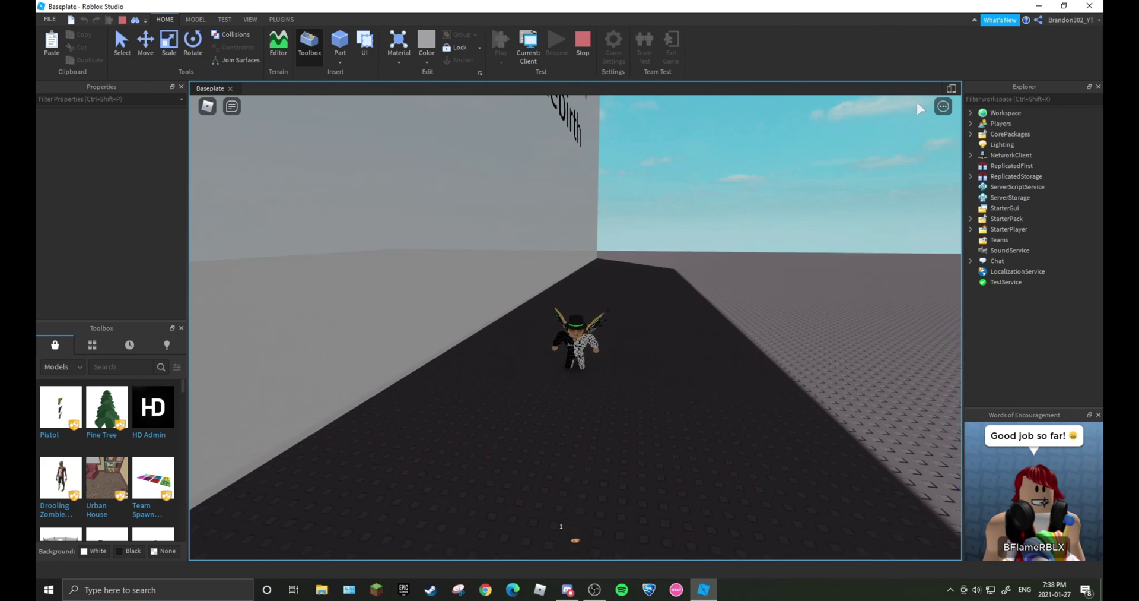
pyautogui.press('a')
pyautogui.press('1')
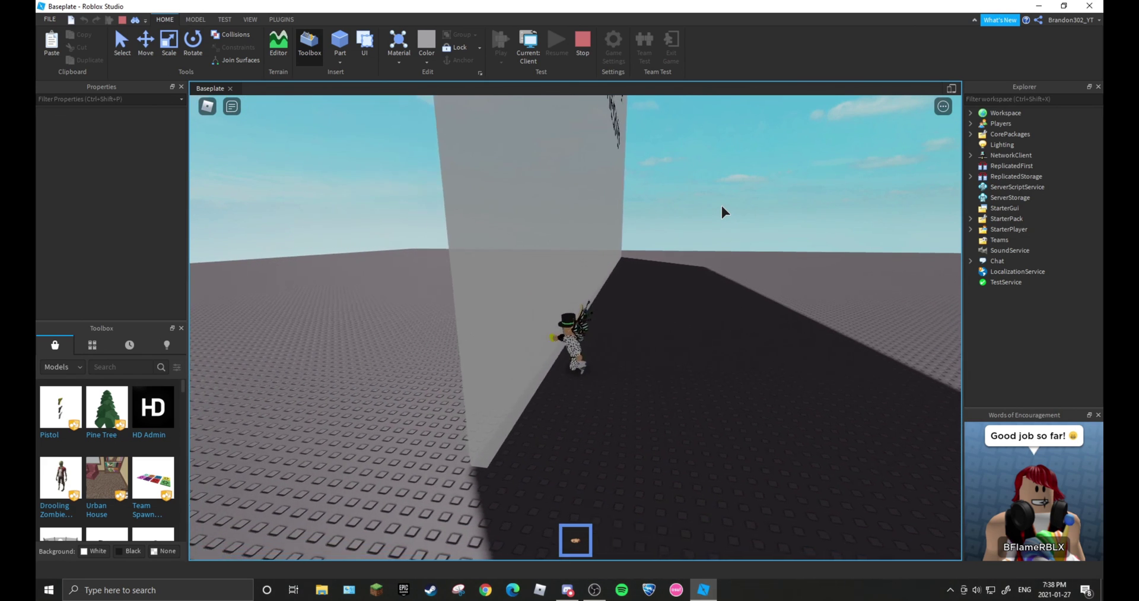
pyautogui.press('a')
pyautogui.press('1')
pyautogui.press('Tab')
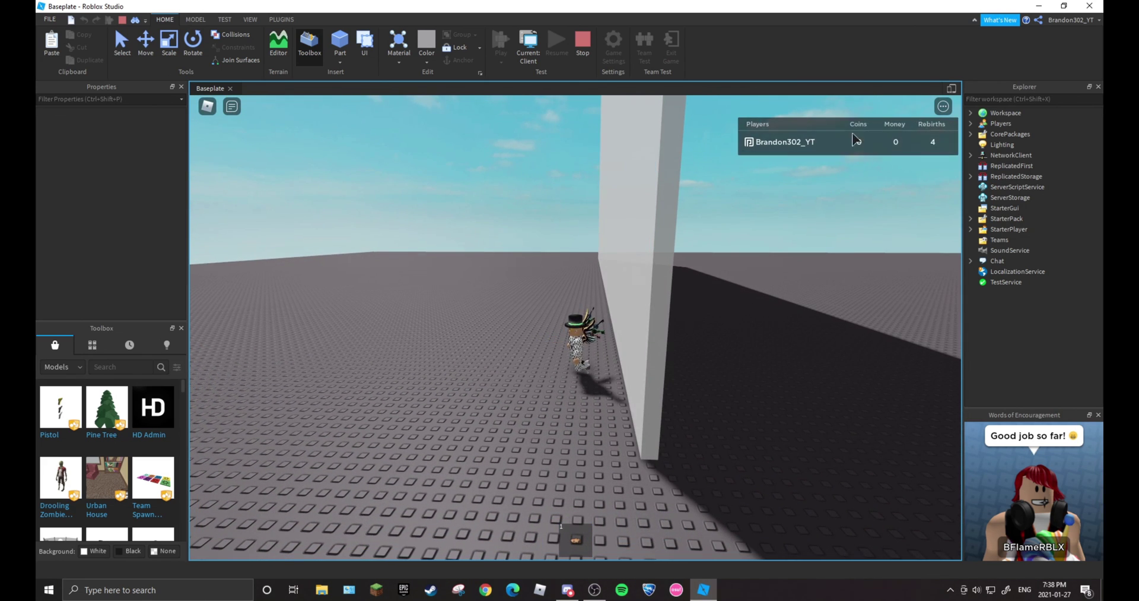
pyautogui.press('a')
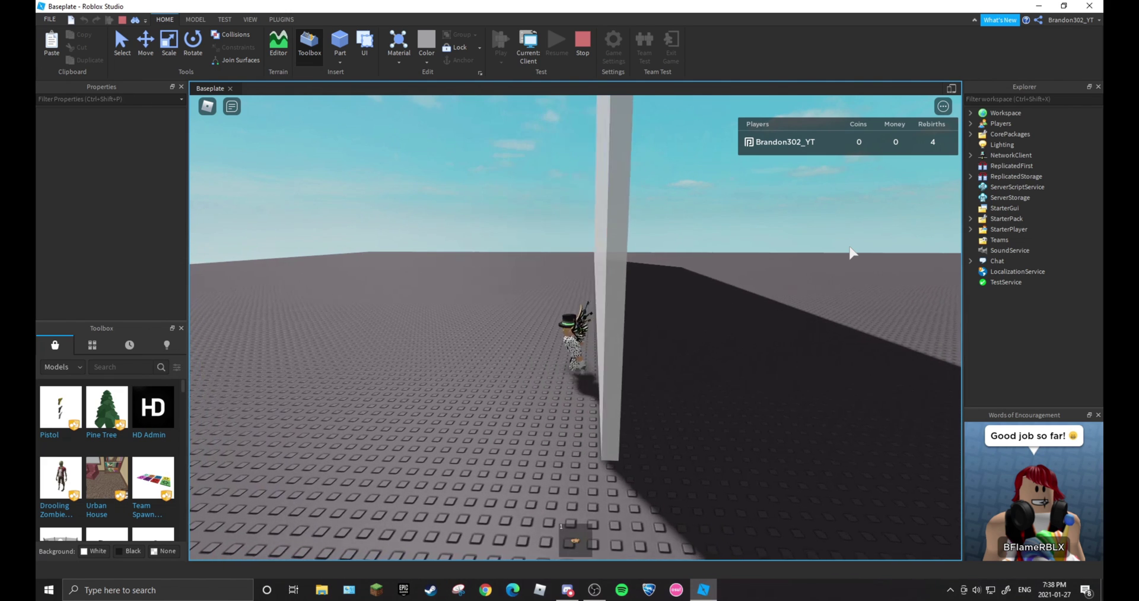
pyautogui.press('a')
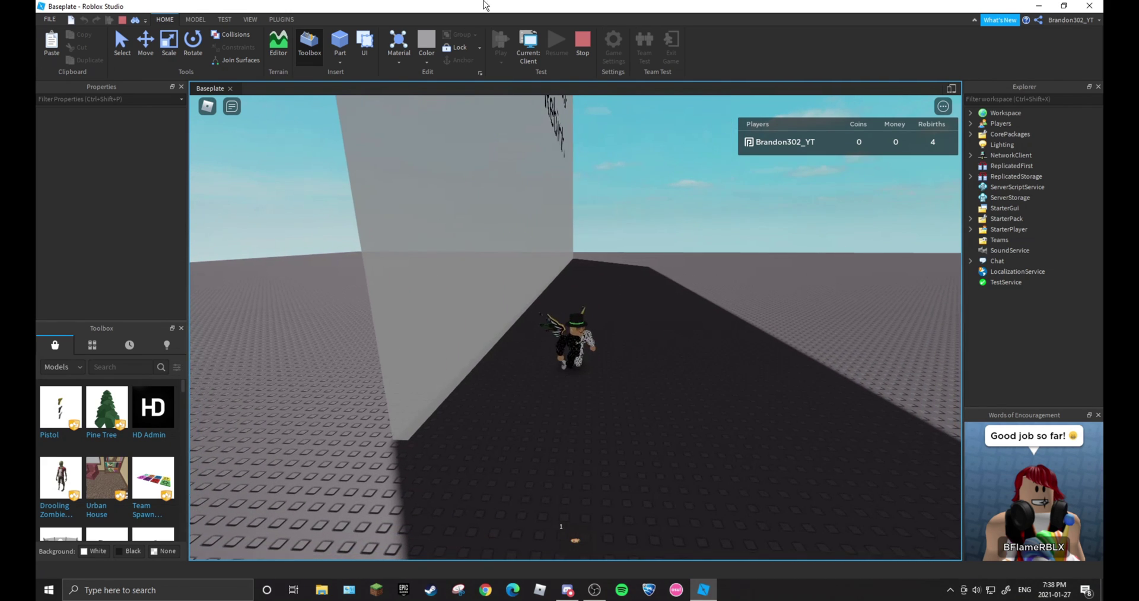
# - Stop the playtest, fly the camera up to the two doors and try selecting them
pyautogui.click(583, 43)
pyautogui.press('a')
pyautogui.press('w')
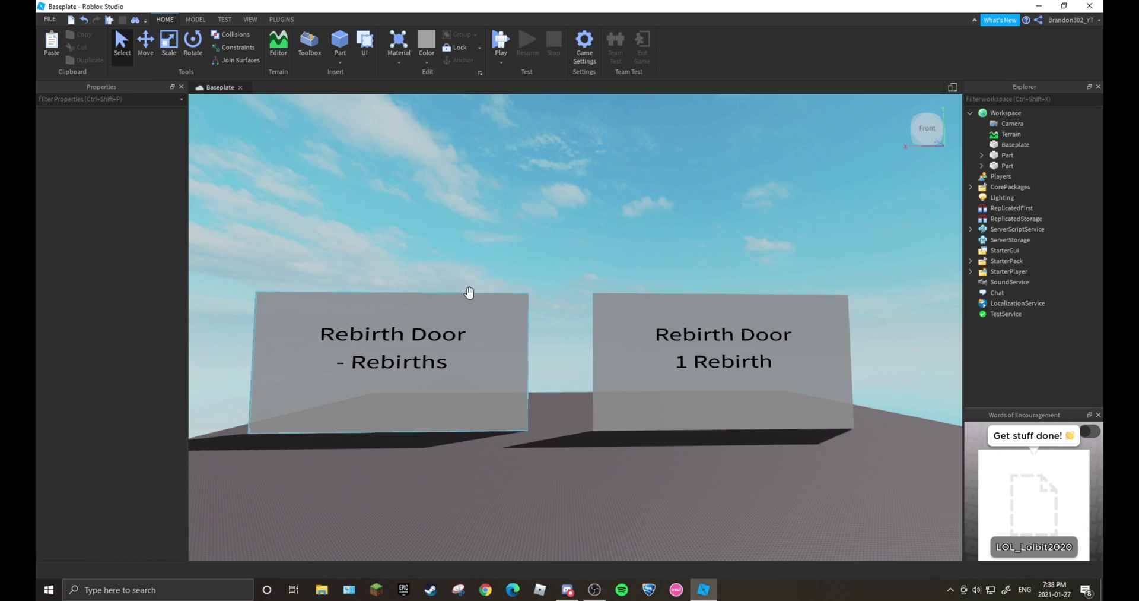
pyautogui.click(470, 331)
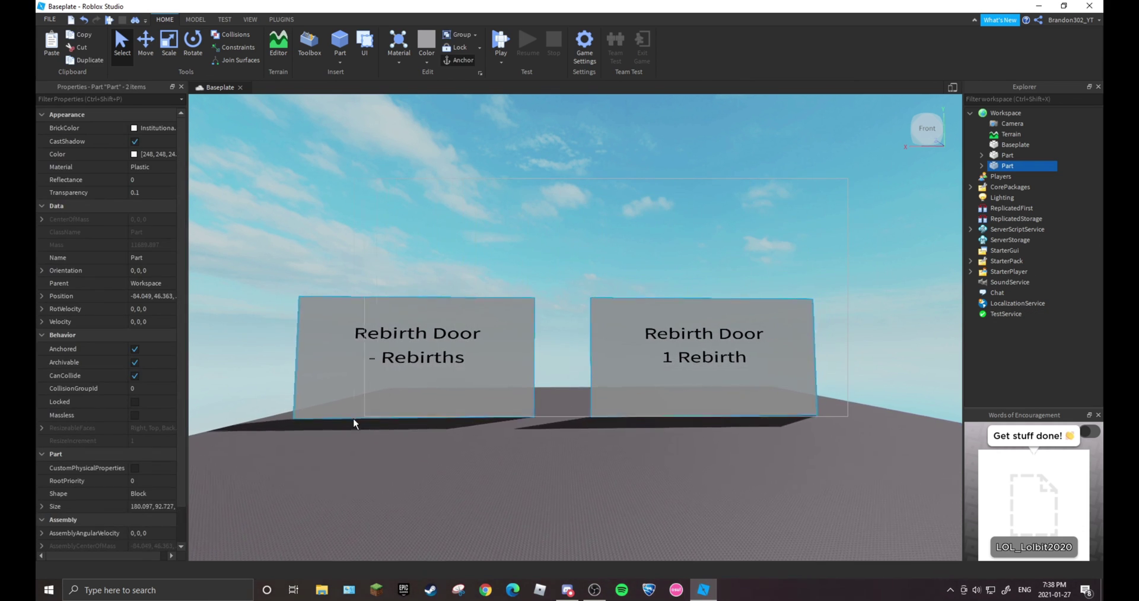
pyautogui.click(526, 455)
pyautogui.moveTo(313, 395); pyautogui.dragTo(793, 483)
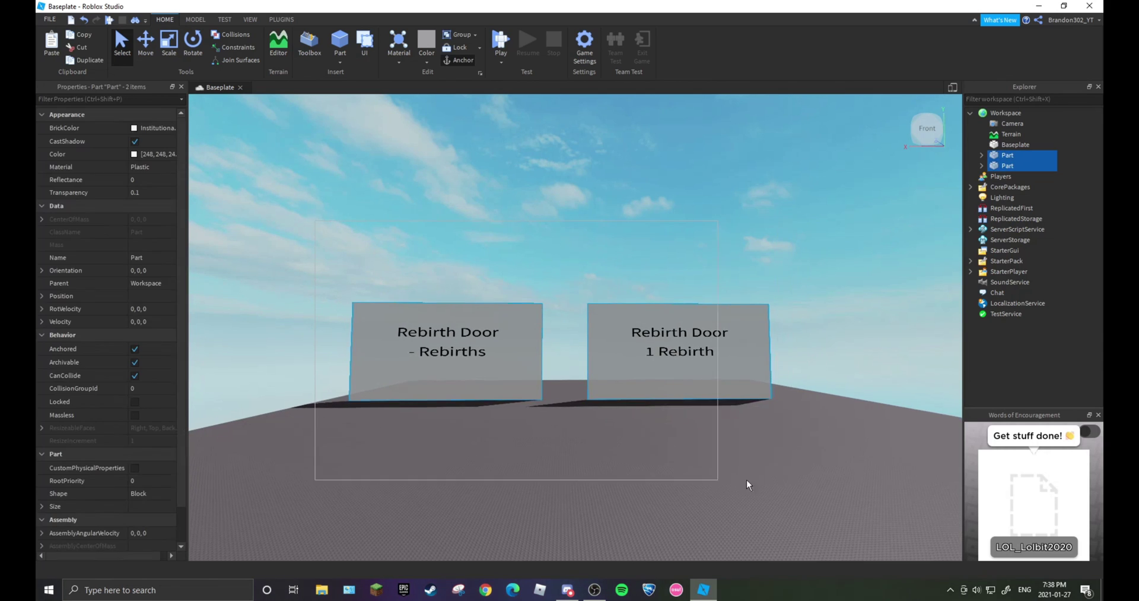
pyautogui.click(793, 483)
pyautogui.press('w')
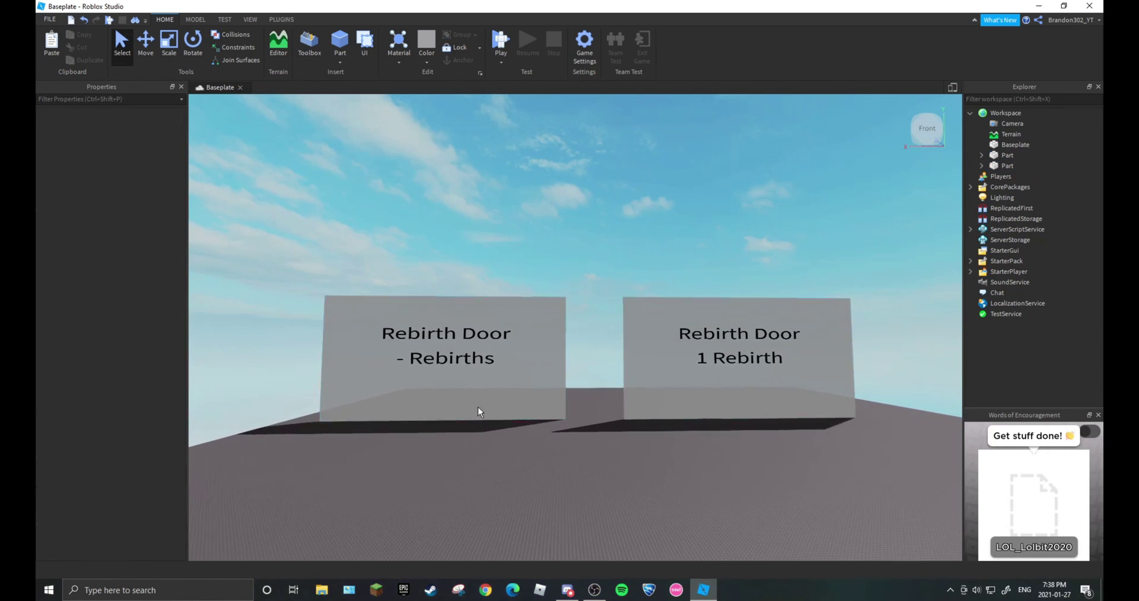
# - Delete the left 'Rebirth Door - Rebirths' part, keeping only the 1 Rebirth door
pyautogui.click(459, 301)
pyautogui.rightClick(460, 303)
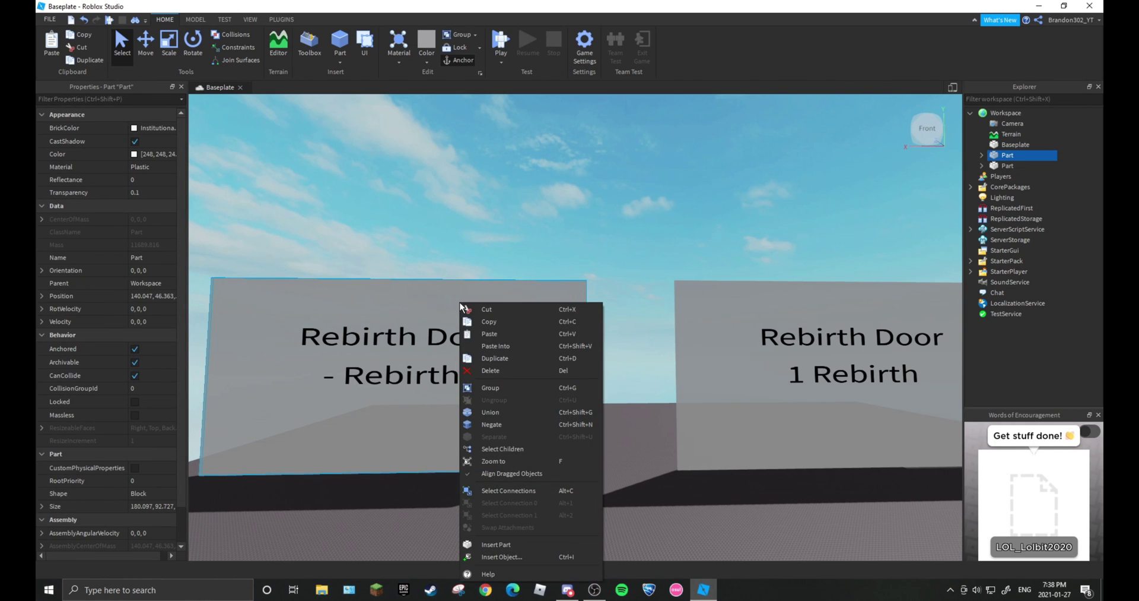
pyautogui.click(481, 370)
pyautogui.click(557, 504)
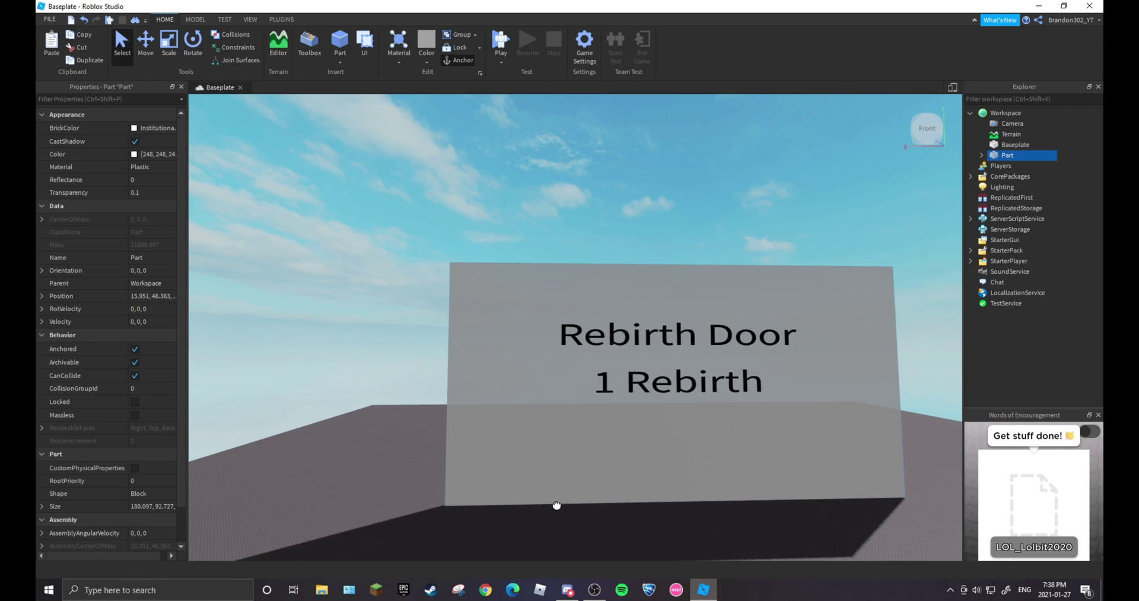
pyautogui.click(434, 242)
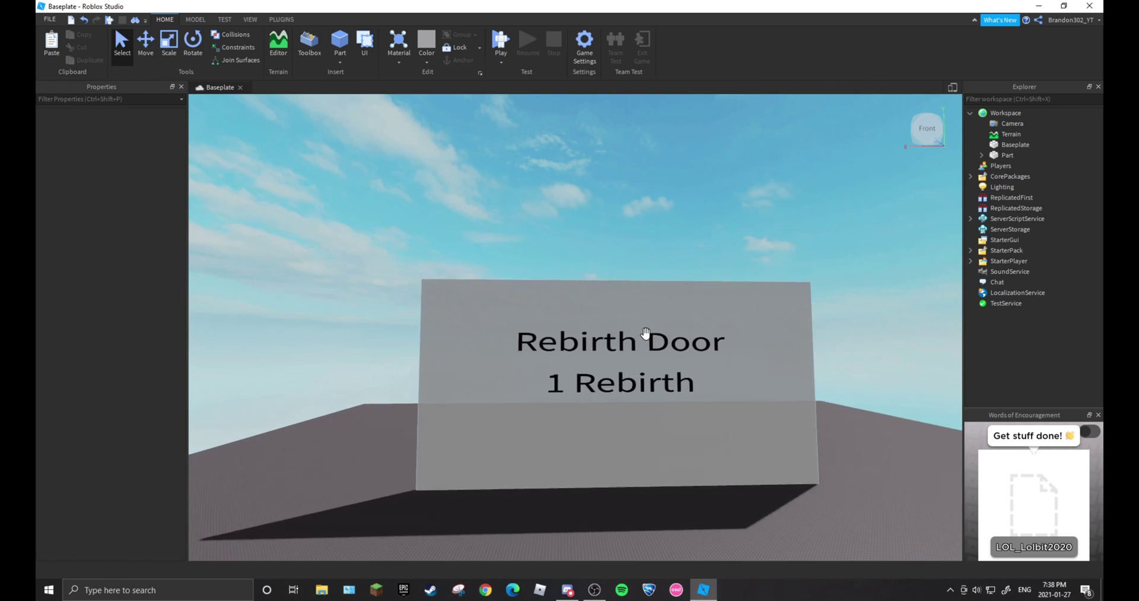
pyautogui.scroll(2, 645, 332)
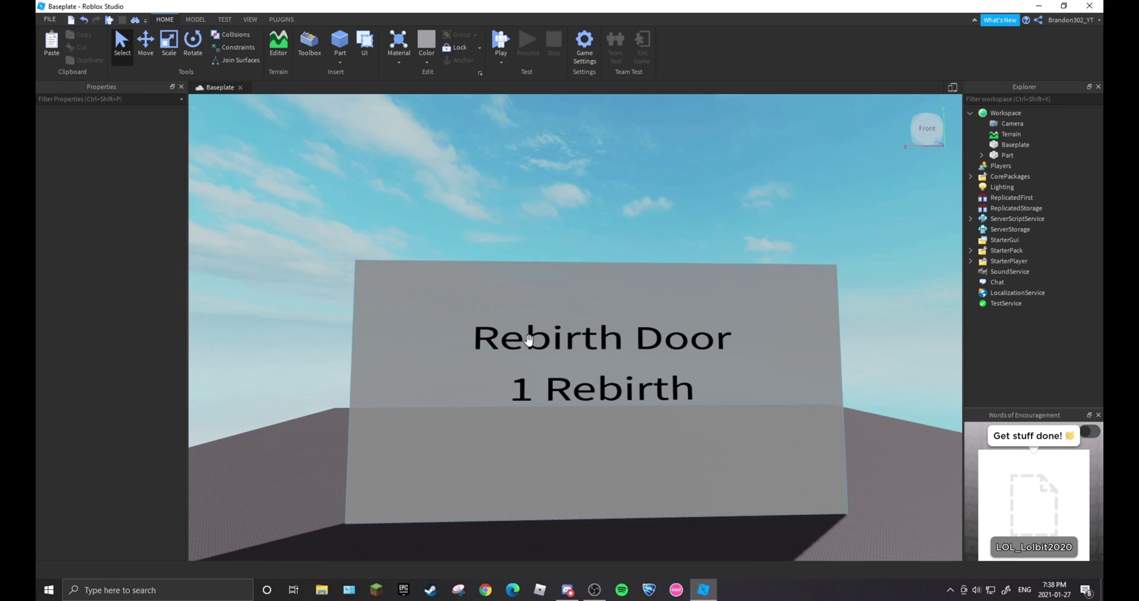